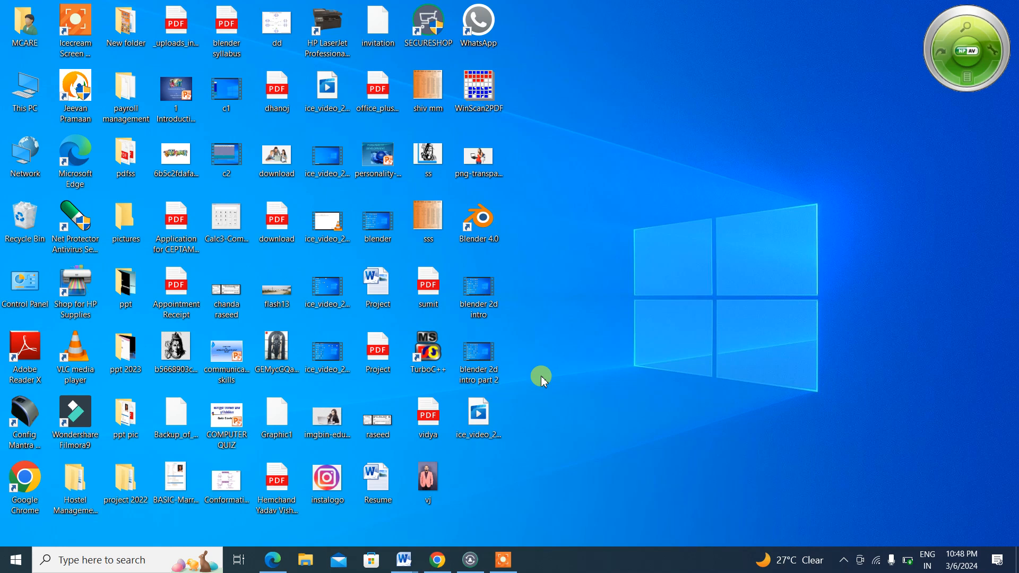
Launch Blender 4.0 from the desktop and start a new General file.
double_click(480, 228)
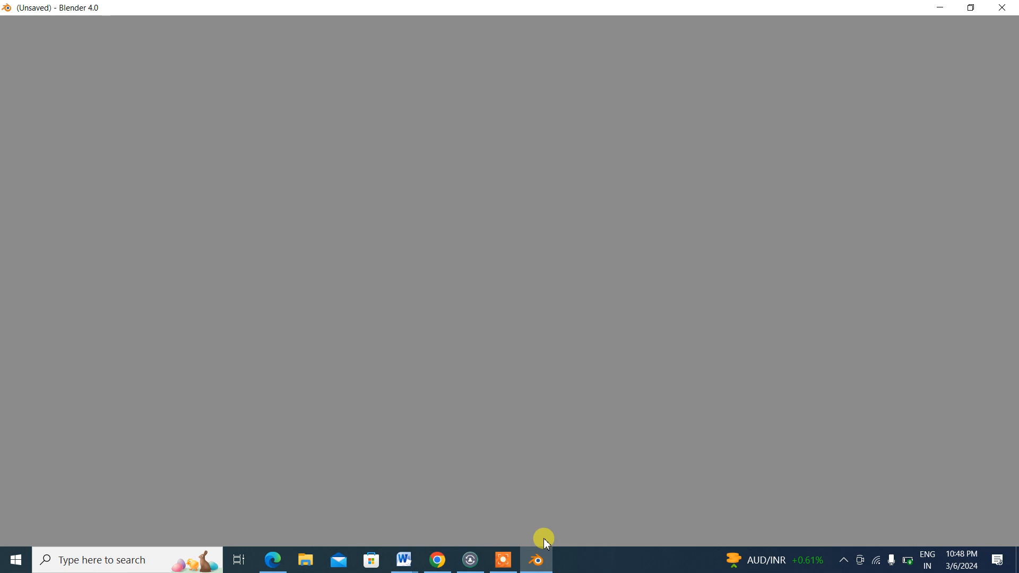
mouse_move(541, 558)
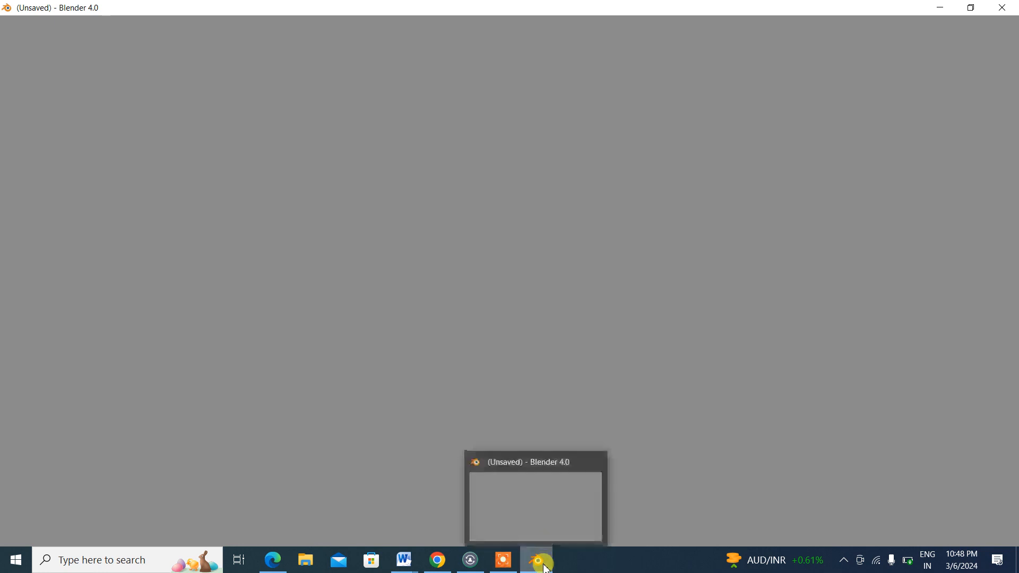
left_click(554, 499)
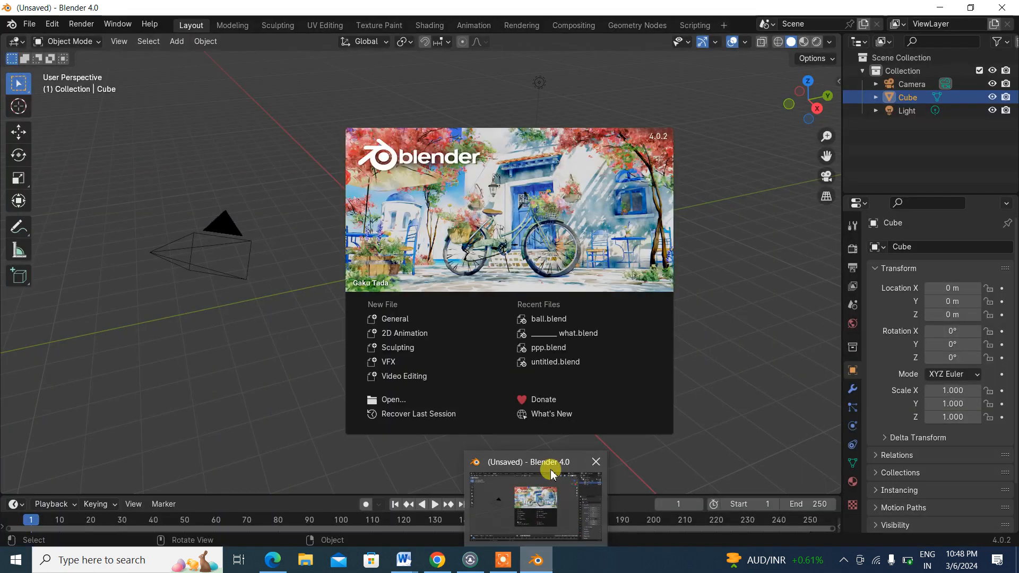
left_click(395, 320)
left_click(393, 323)
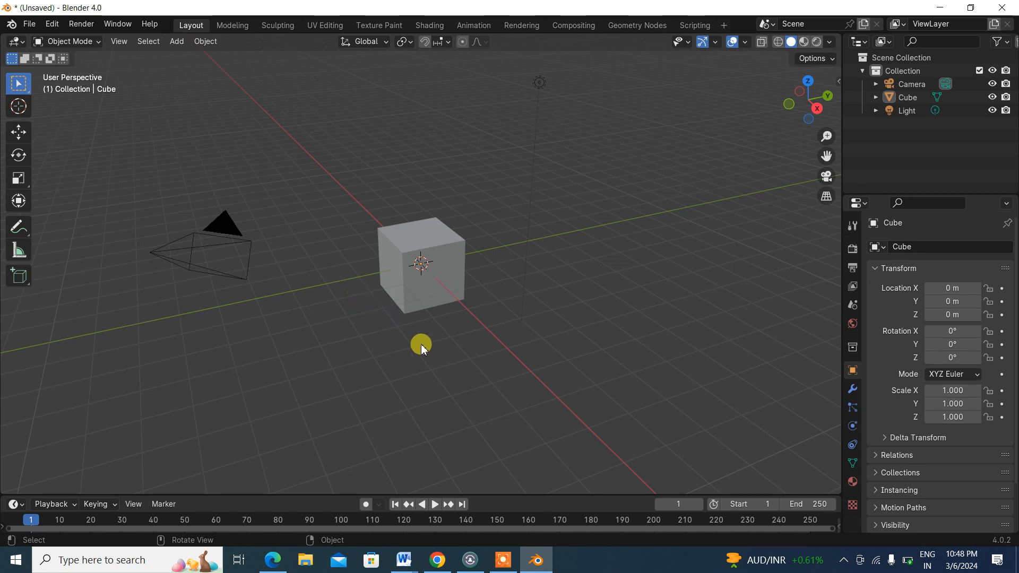
Select the default cube, the camera and the light one after another in the viewport.
left_click(443, 247)
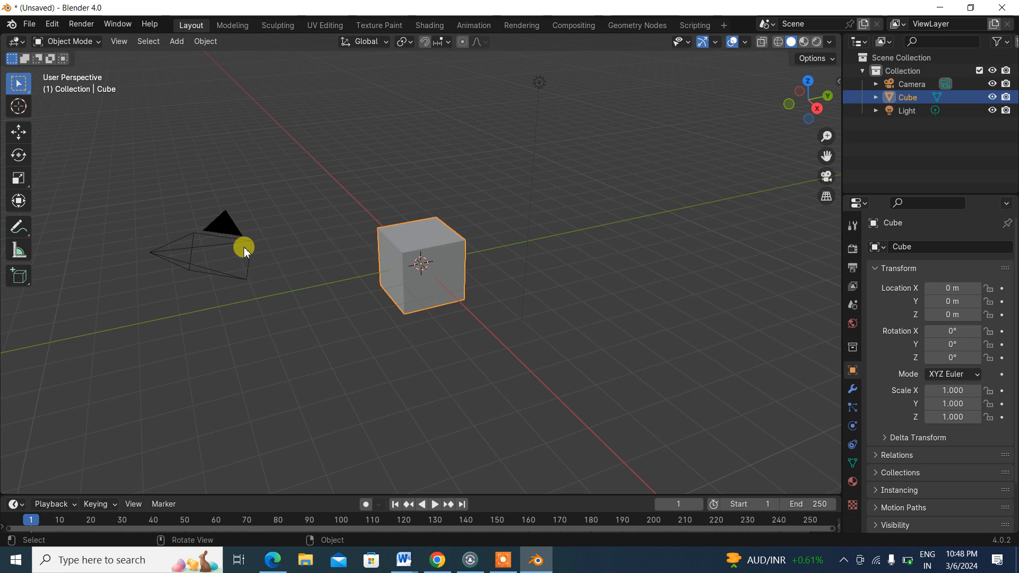
left_click(228, 230)
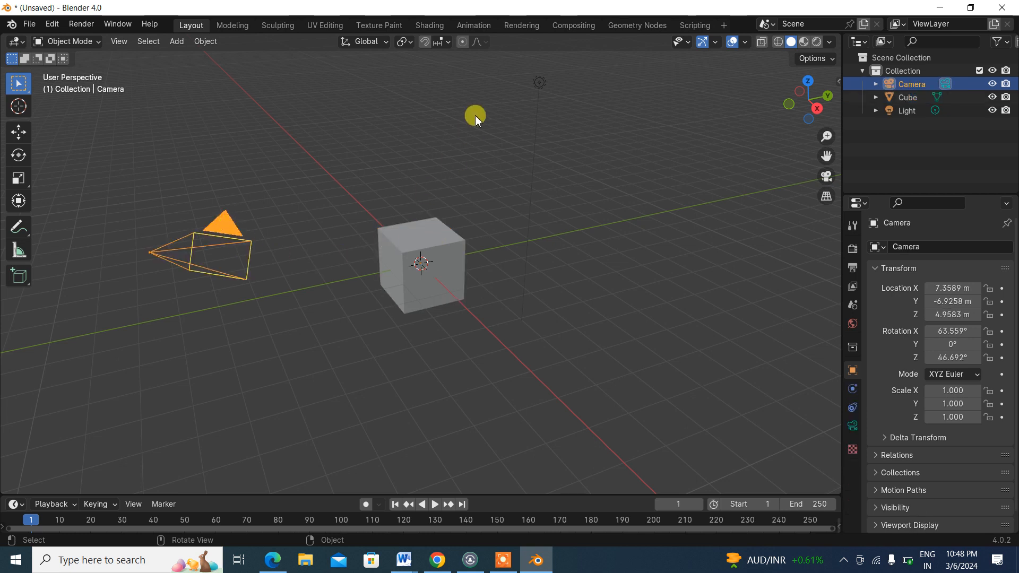
left_click(539, 82)
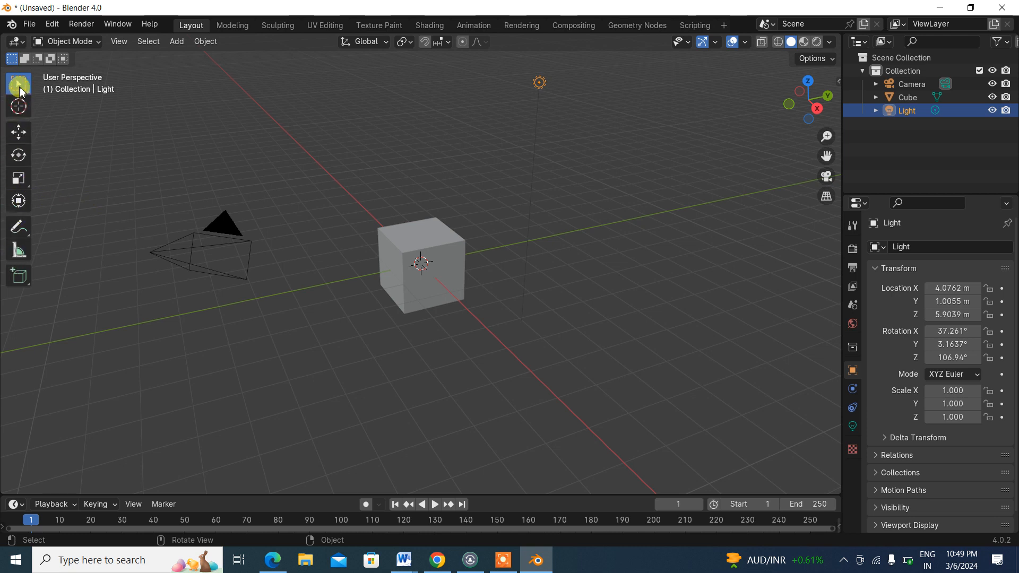
Move the default cube to about X -0.21, Y -0.19, Z 0.22 m and rotate it about 14° around X.
left_click(424, 247)
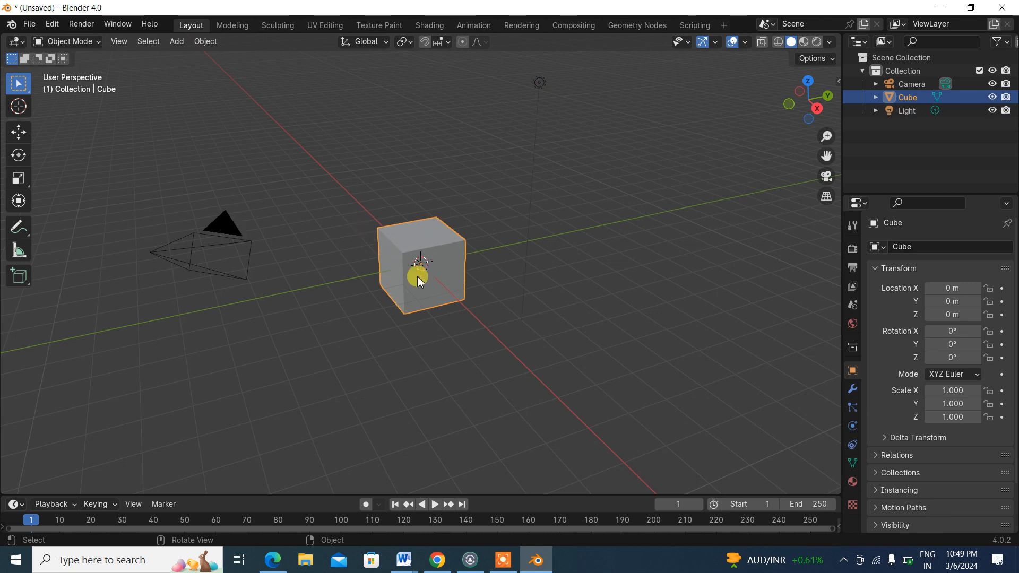
left_click(22, 134)
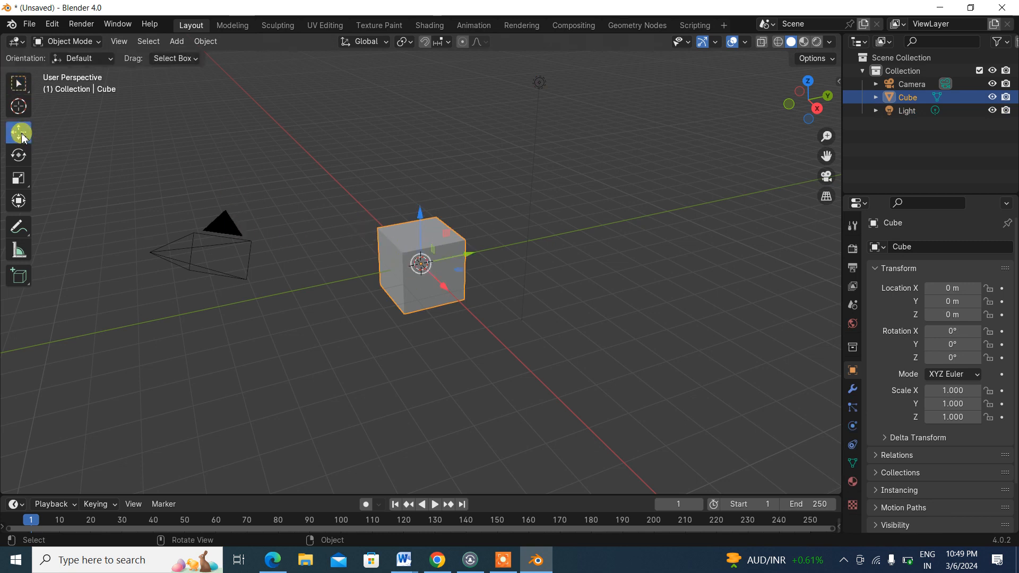
mouse_move(425, 265)
left_mouse_down()
mouse_move(466, 257)
mouse_move(426, 268)
mouse_move(420, 252)
mouse_move(417, 268)
mouse_move(436, 289)
mouse_move(409, 271)
mouse_move(426, 263)
mouse_move(406, 186)
mouse_move(452, 257)
mouse_move(423, 244)
mouse_move(414, 256)
left_mouse_up()
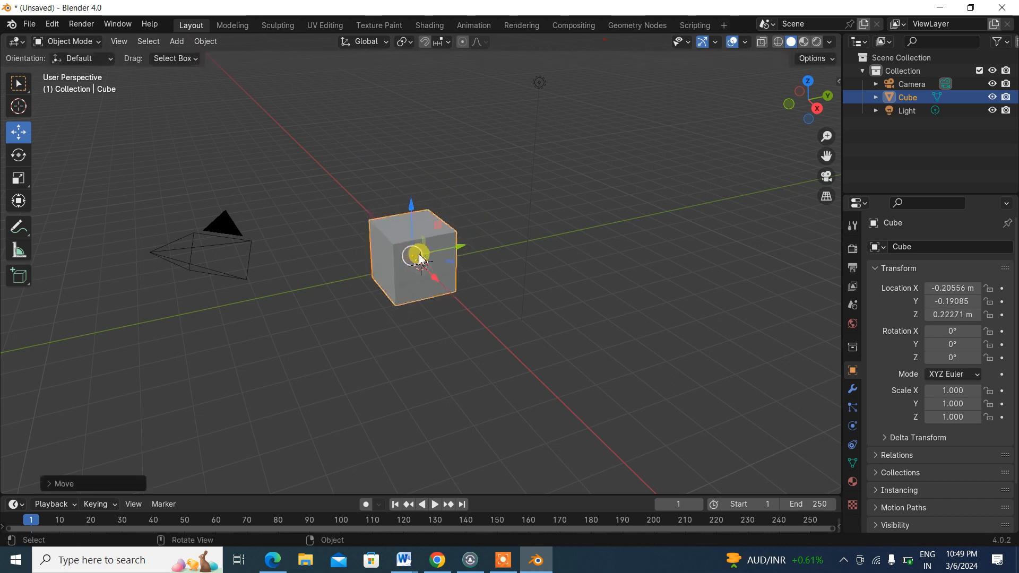
left_click(19, 155)
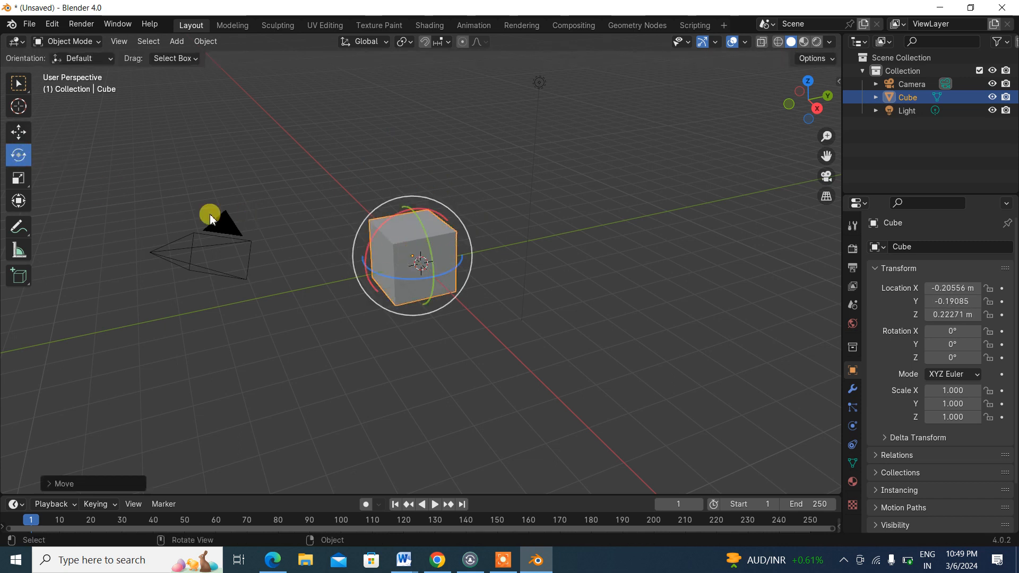
left_click_drag(414, 206, 410, 239)
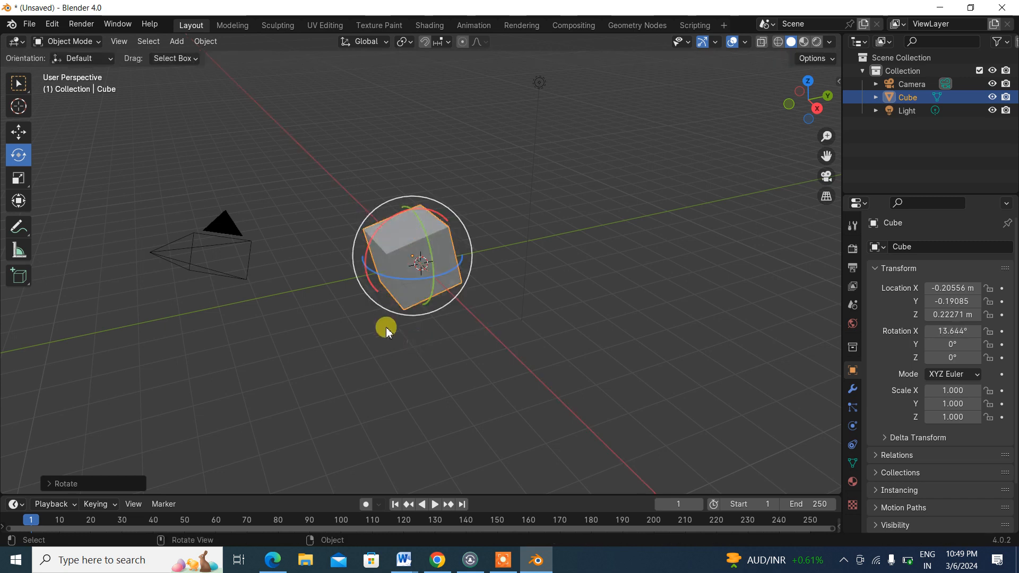
Scale the cube to about 0.94 in Y and 1.15 in Z, and rotate it to about -187° around X with the Transform tool.
left_click(21, 182)
left_click_drag(415, 239, 425, 258)
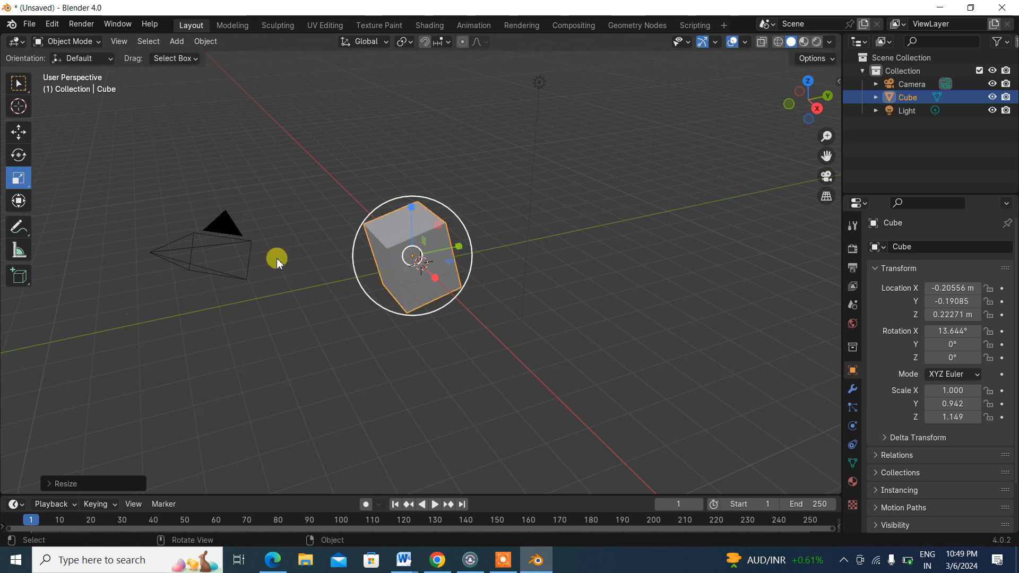
left_click(15, 203)
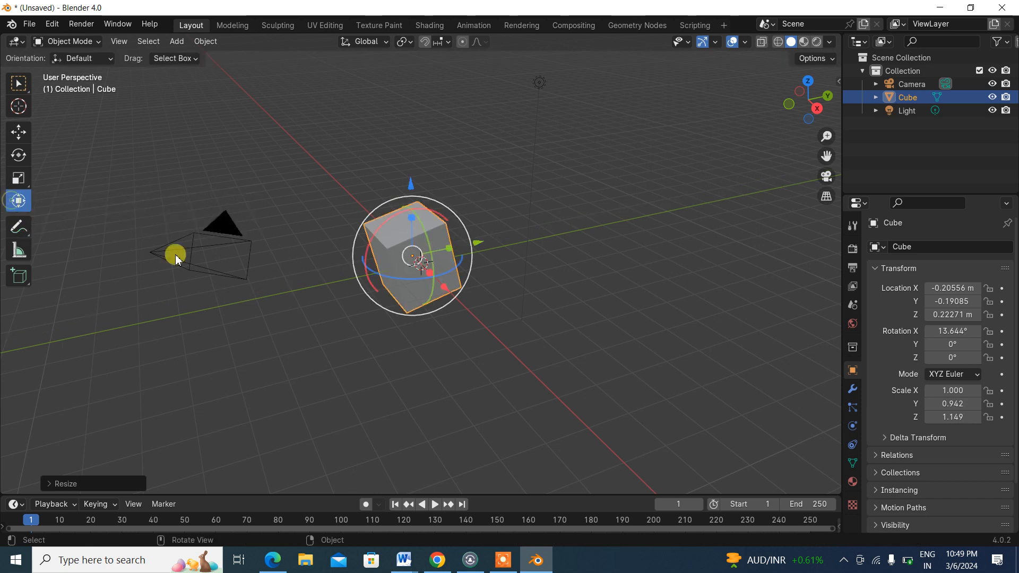
left_click_drag(409, 212, 390, 319)
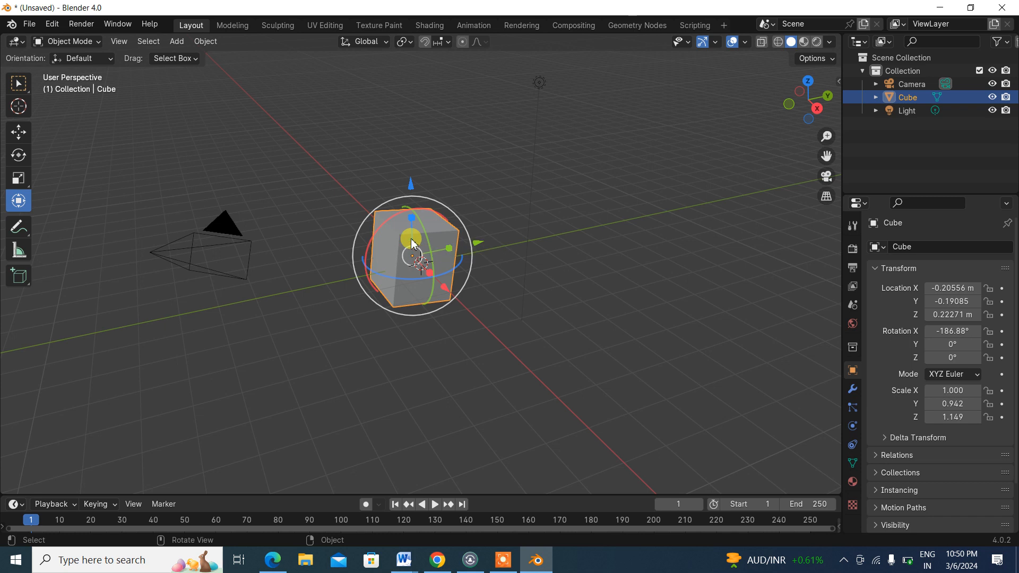
Delete the default cube and add a new cube mesh, returning to the Select Box tool.
key("Delete")
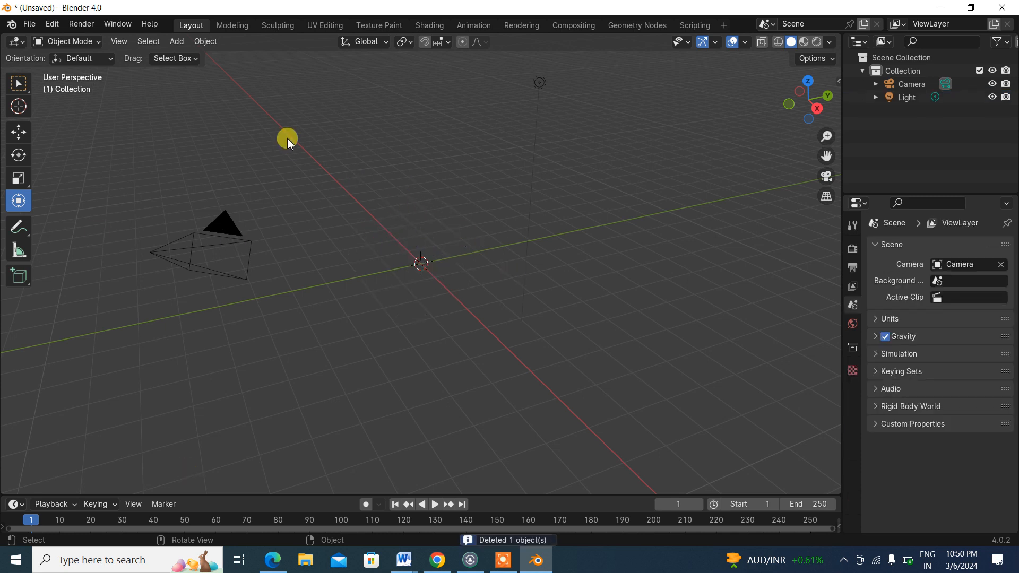
left_click(182, 46)
mouse_move(209, 57)
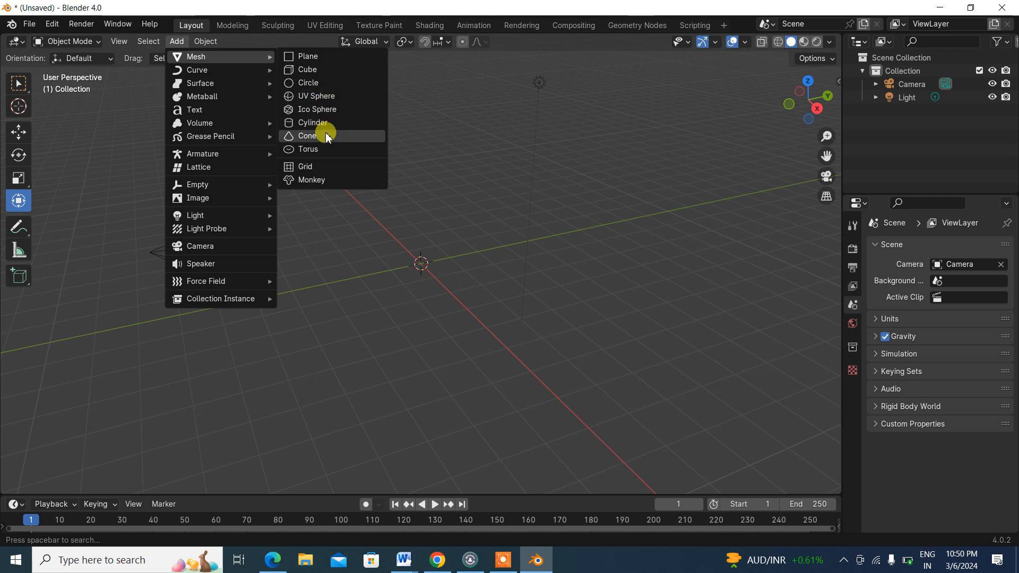
left_click(320, 75)
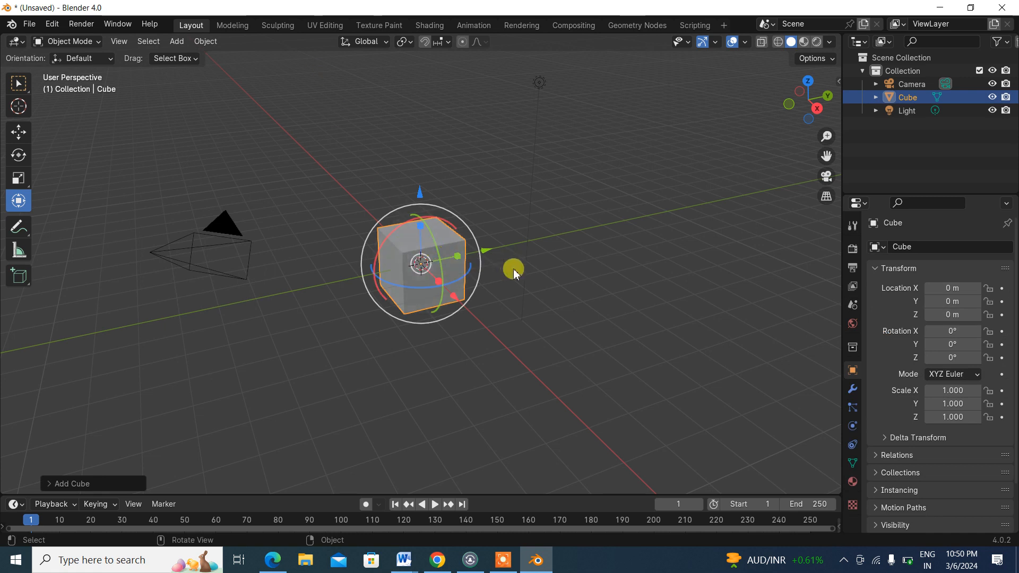
left_click(20, 83)
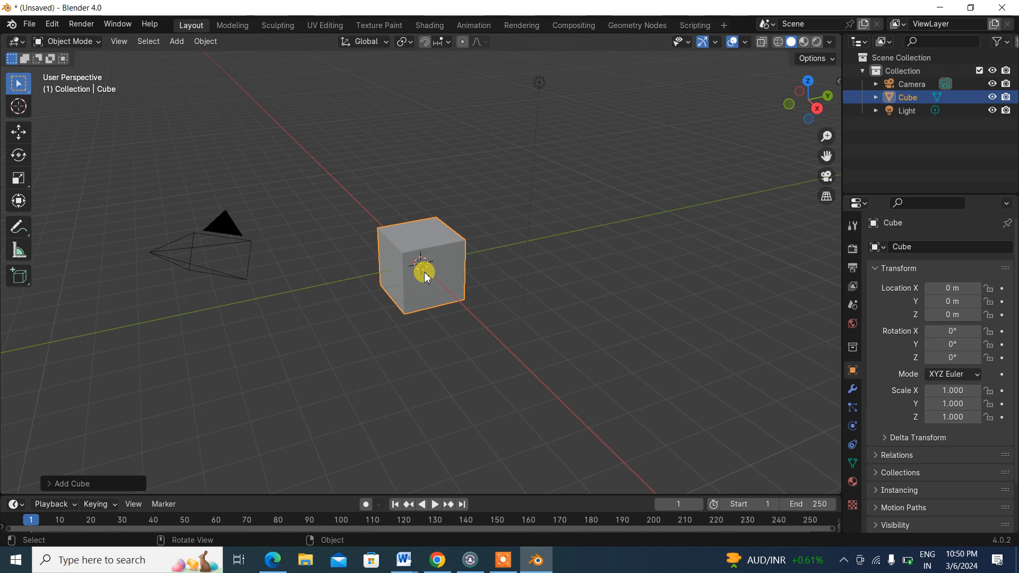
Move the new cube slightly in free space and shift it along the X axis to about -0.38 m.
key("g")
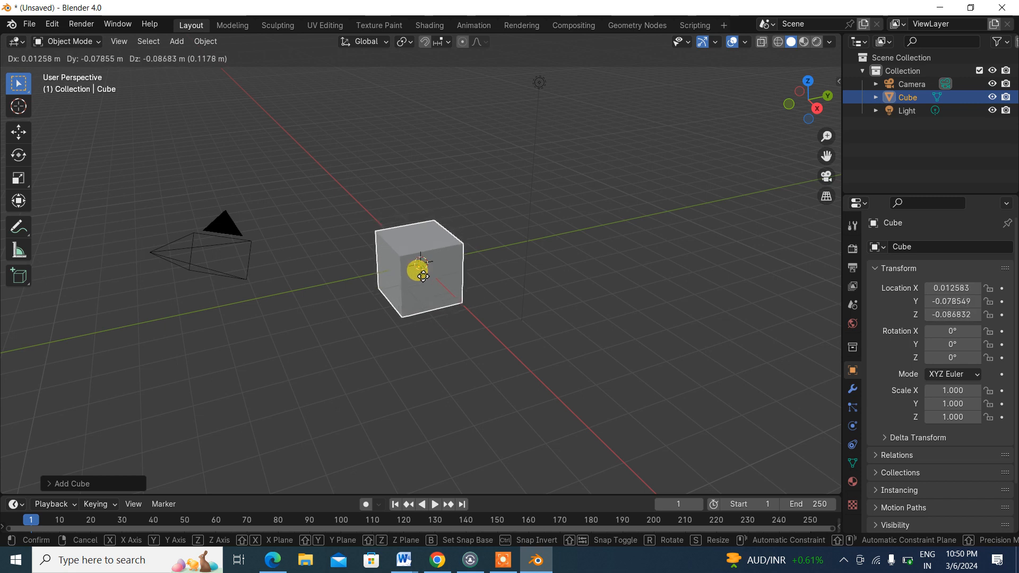
left_click(422, 276)
key("g")
key("x")
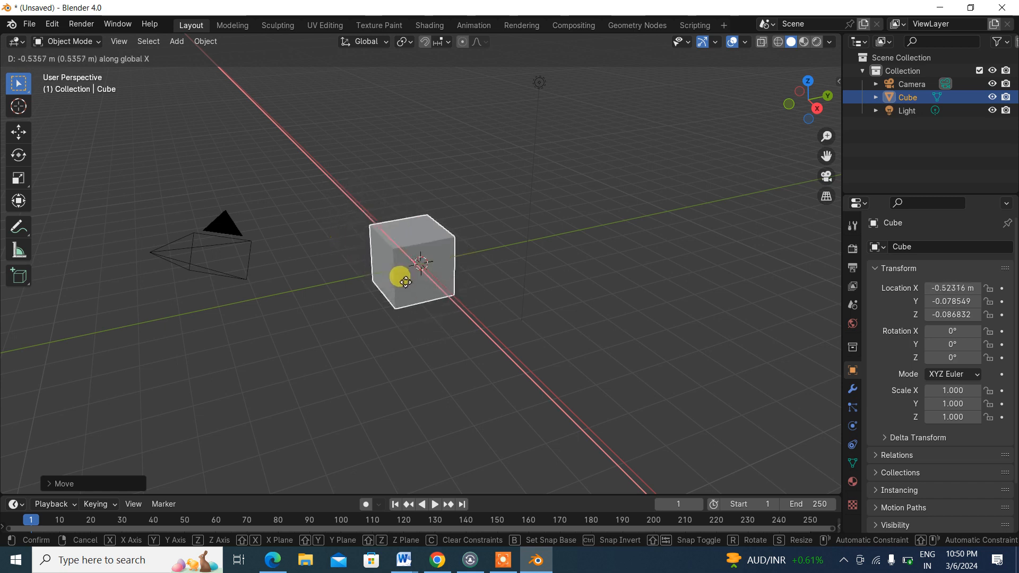
left_click(405, 282)
Move the cube along the Y axis to about 0.03 m and along the Z axis to about -0.04 m.
key("g")
key("y")
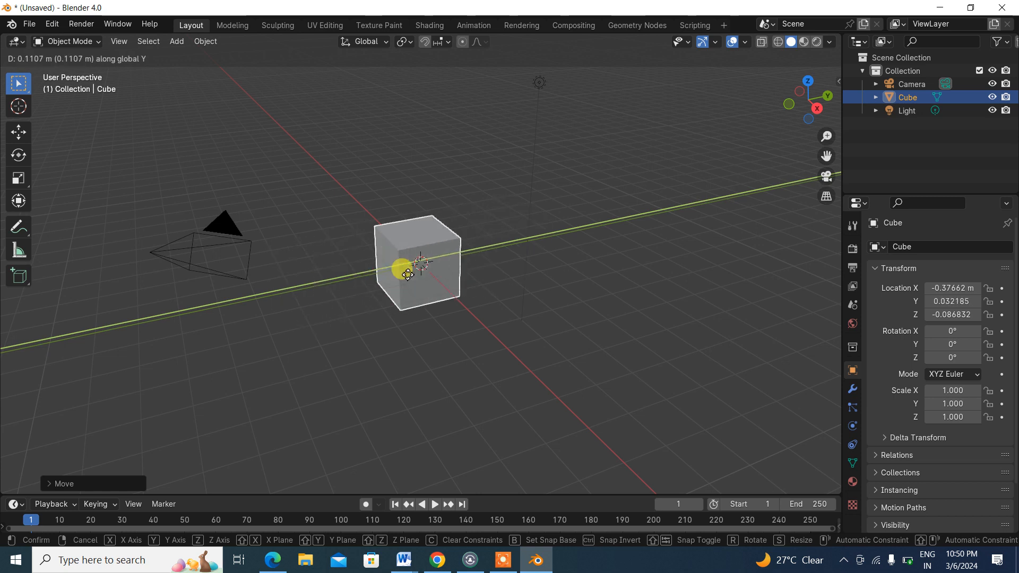
left_click(407, 275)
key("g")
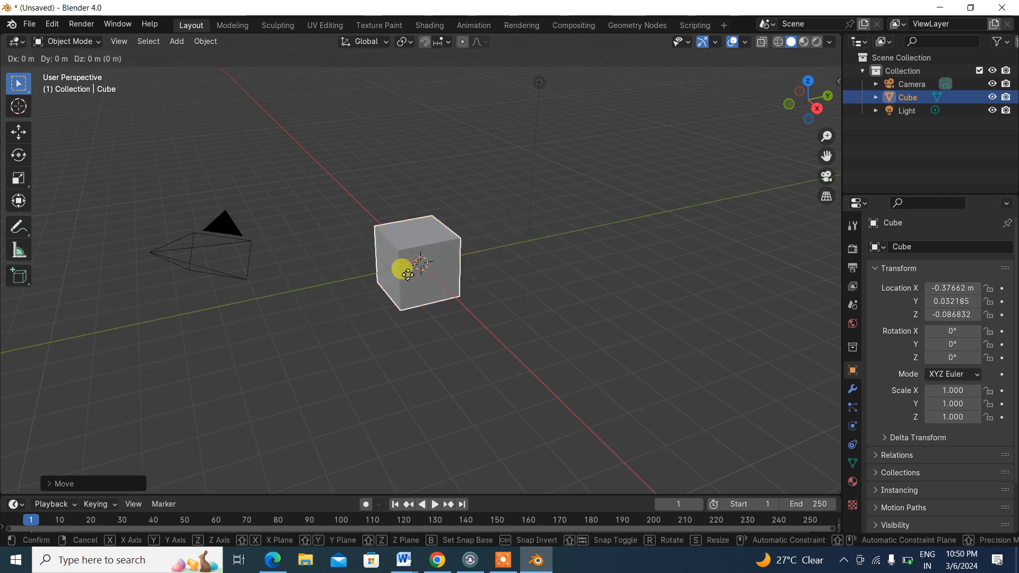
key("z")
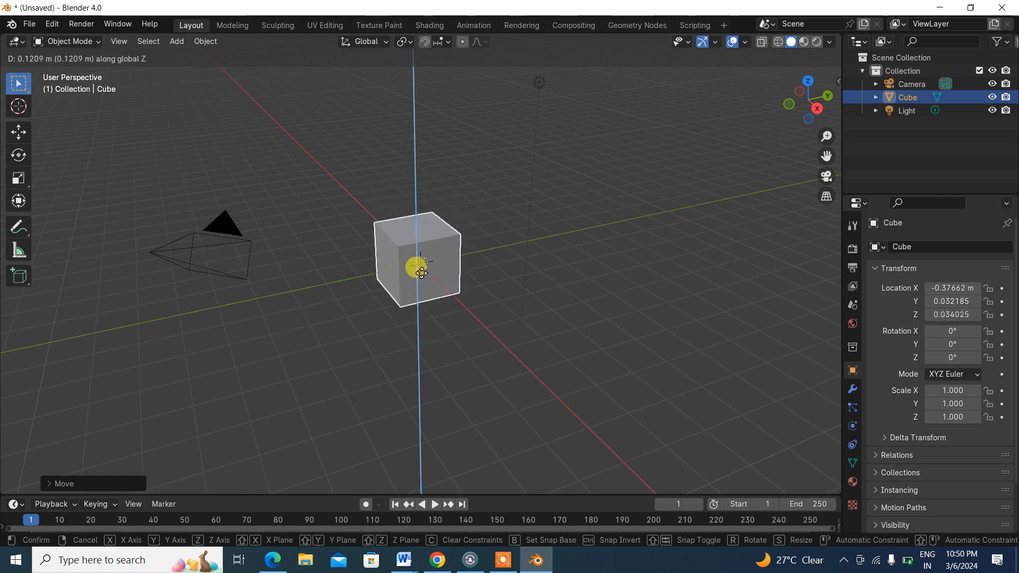
left_click(423, 276)
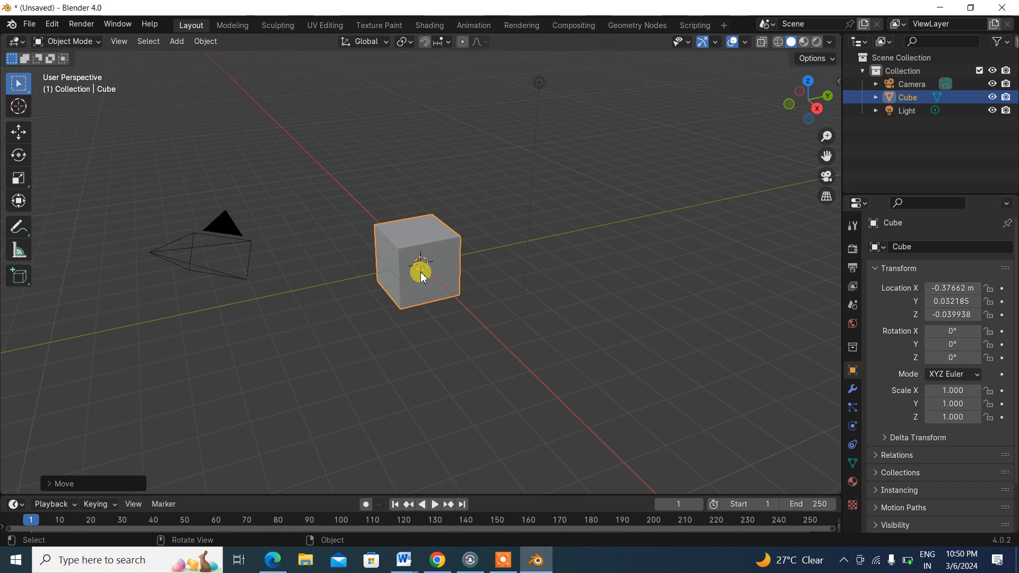
Rotate the cube about 453° around the global X axis and about 906° around the global Y axis.
key("r")
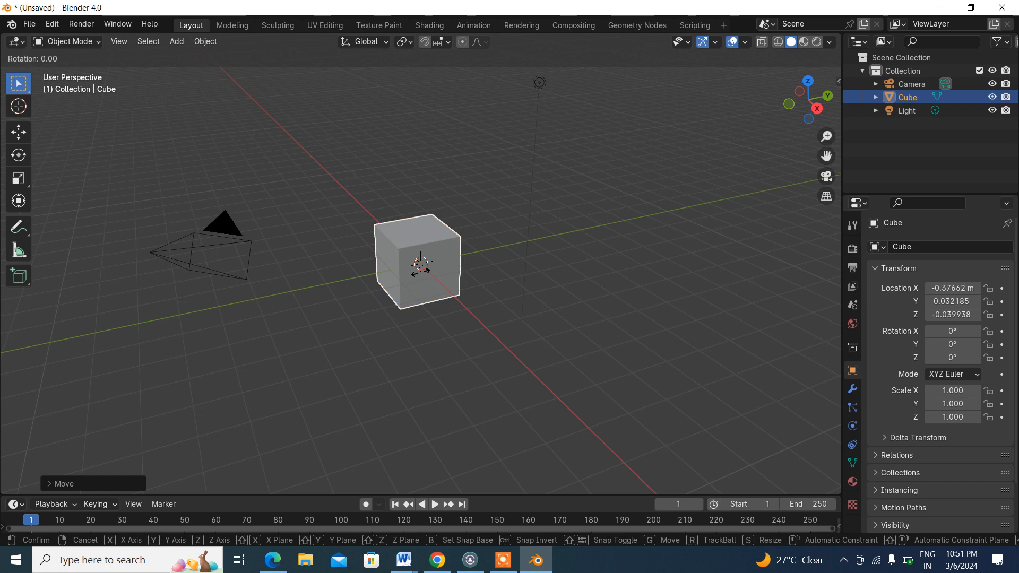
key("x")
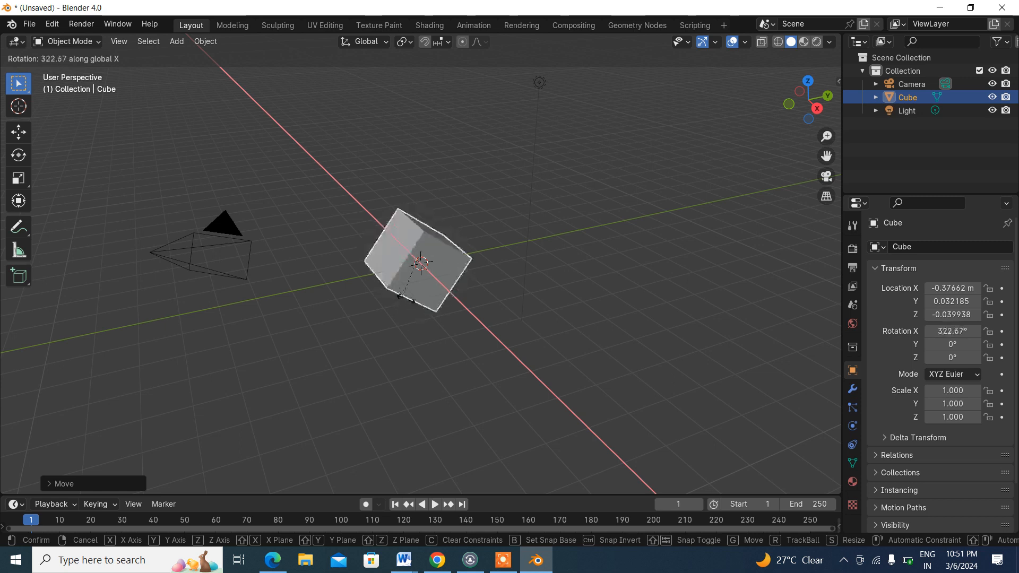
left_click(436, 259)
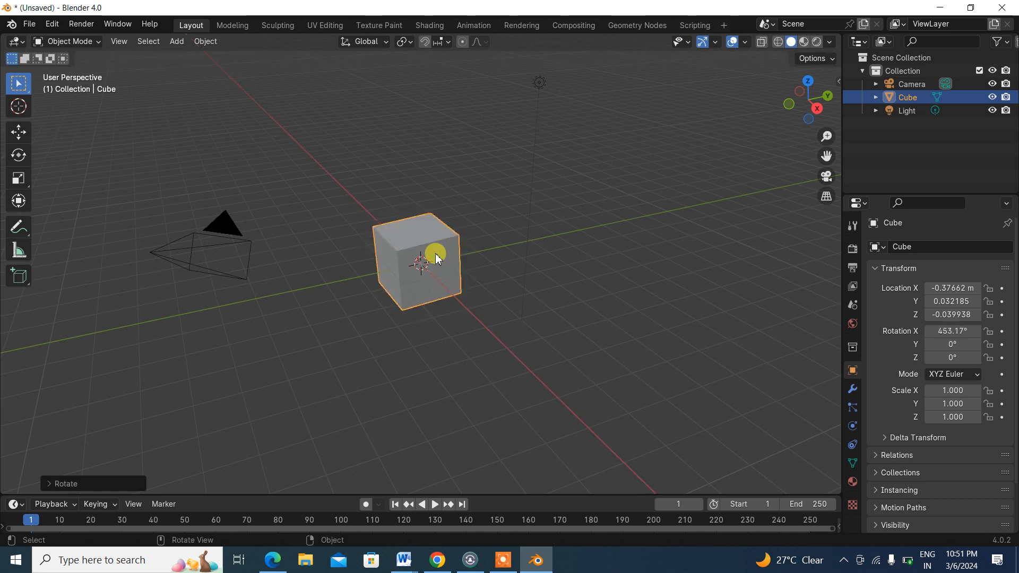
key("r")
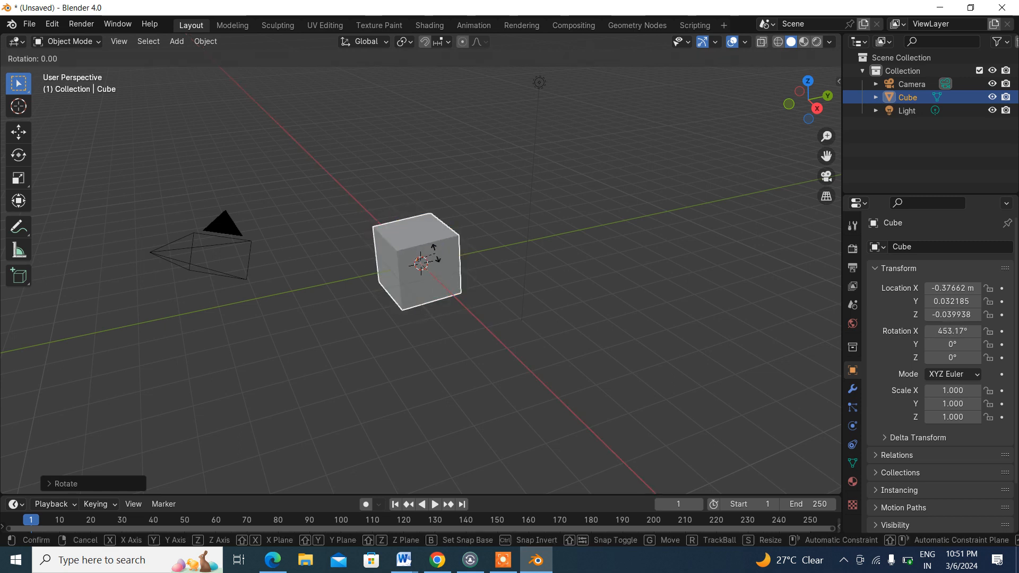
key("y")
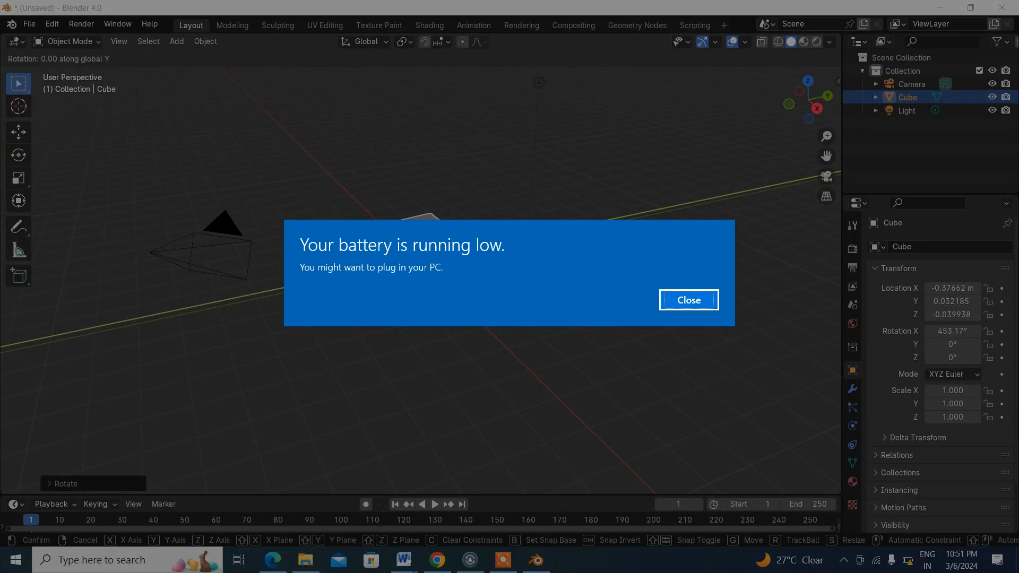
left_click(666, 303)
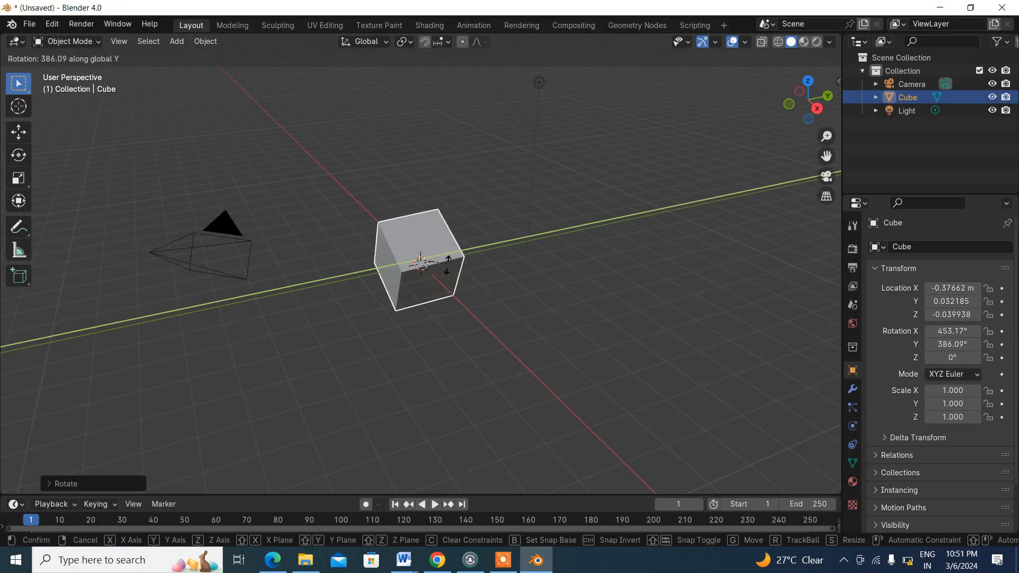
left_click(402, 262)
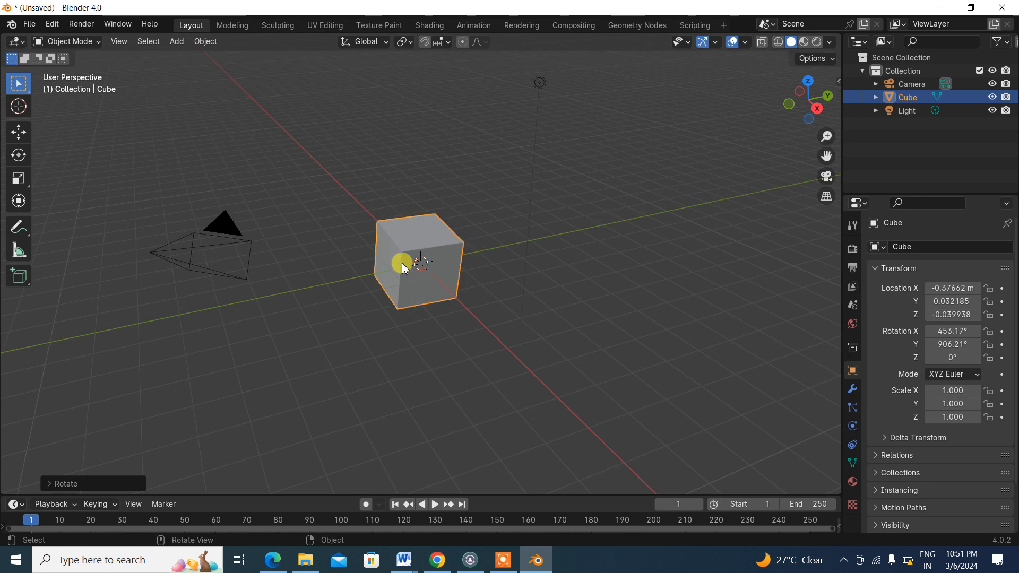
Rotate the cube around the global Z axis to about -473°.
key("r")
key("z")
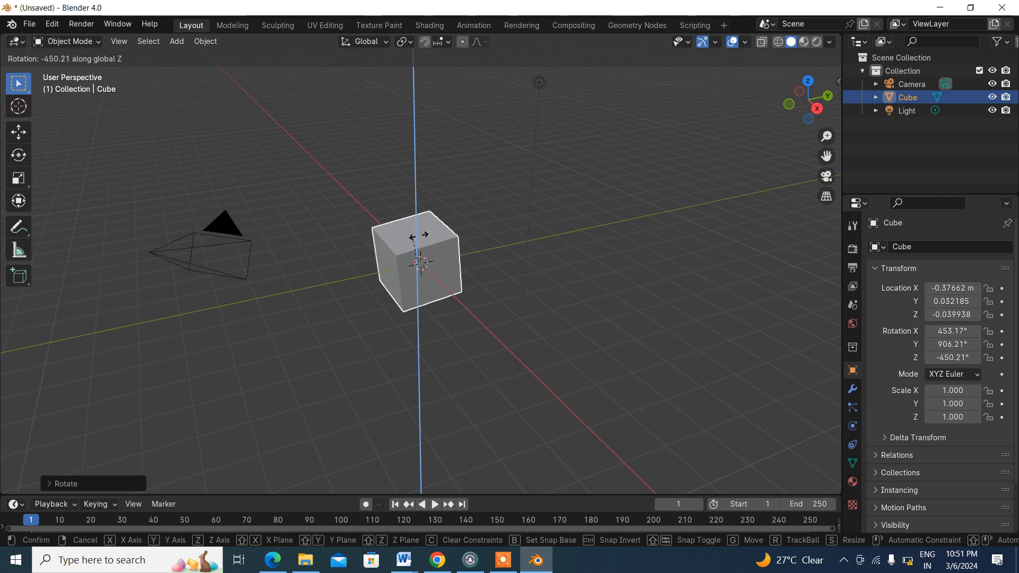
left_click(421, 245)
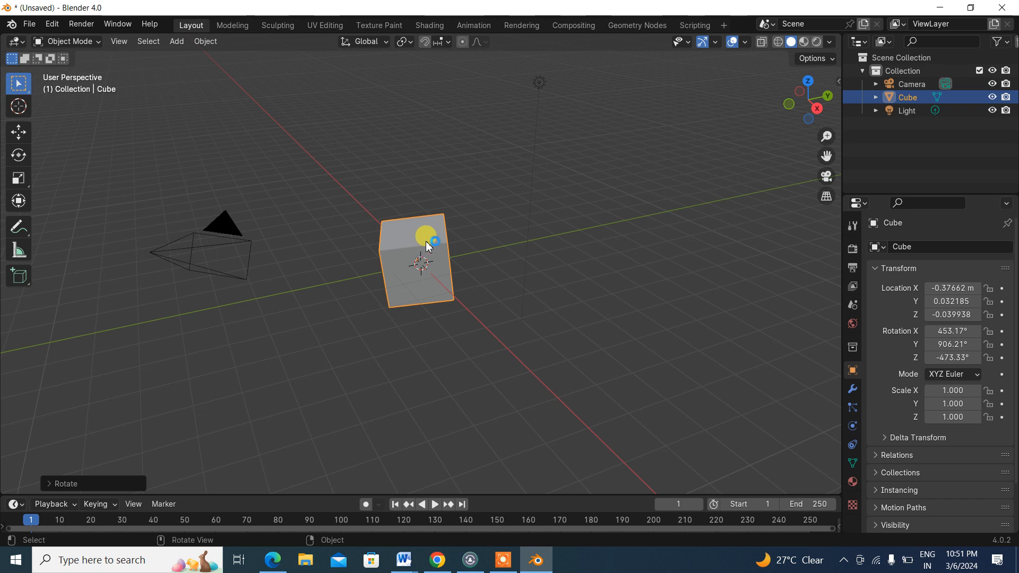
Scale the cube up along the global X and Y axes, reaching object scale values of about 1.71, 1.01 and 1.54.
key("s")
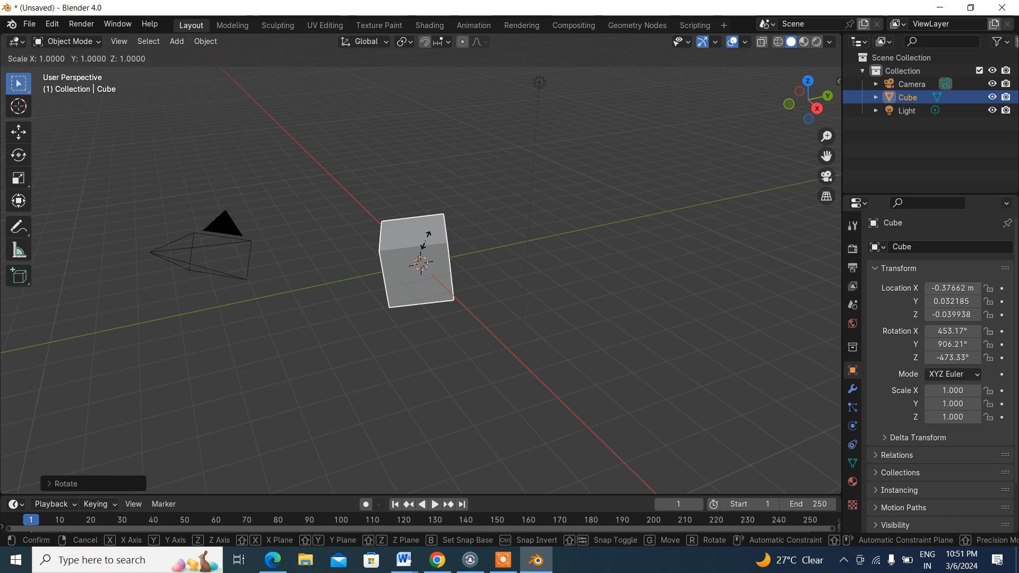
key("x")
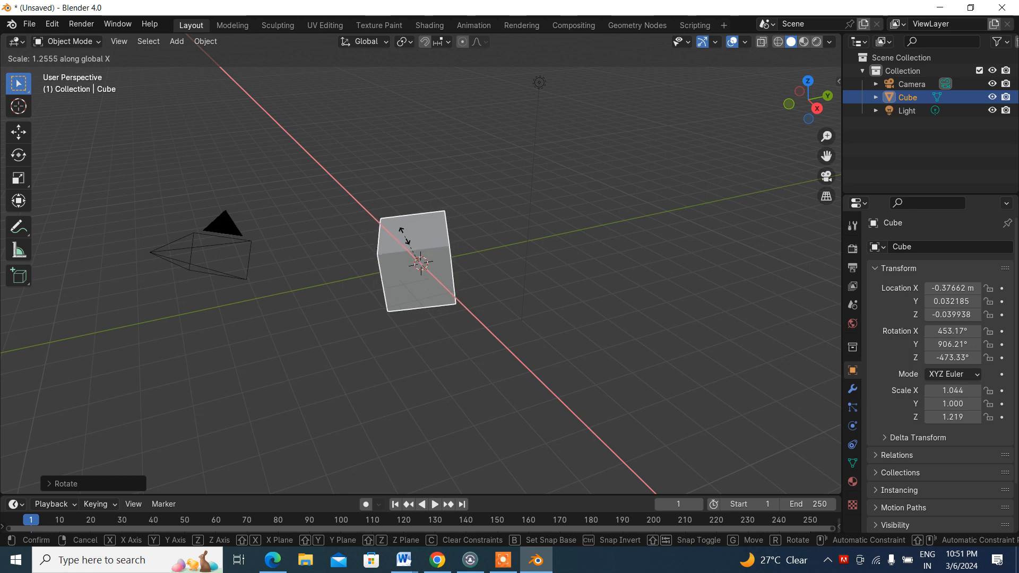
left_click(404, 234)
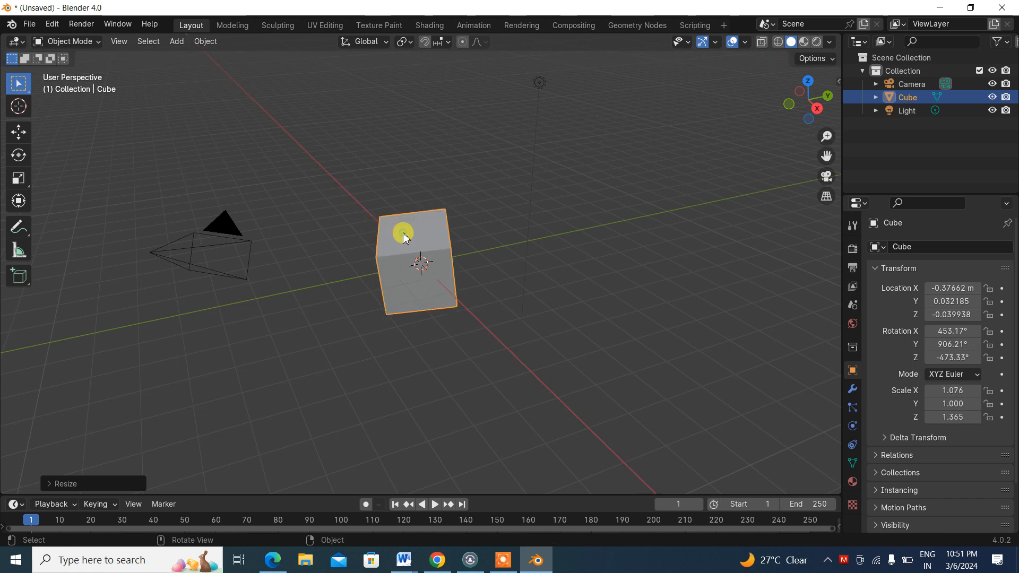
key("s")
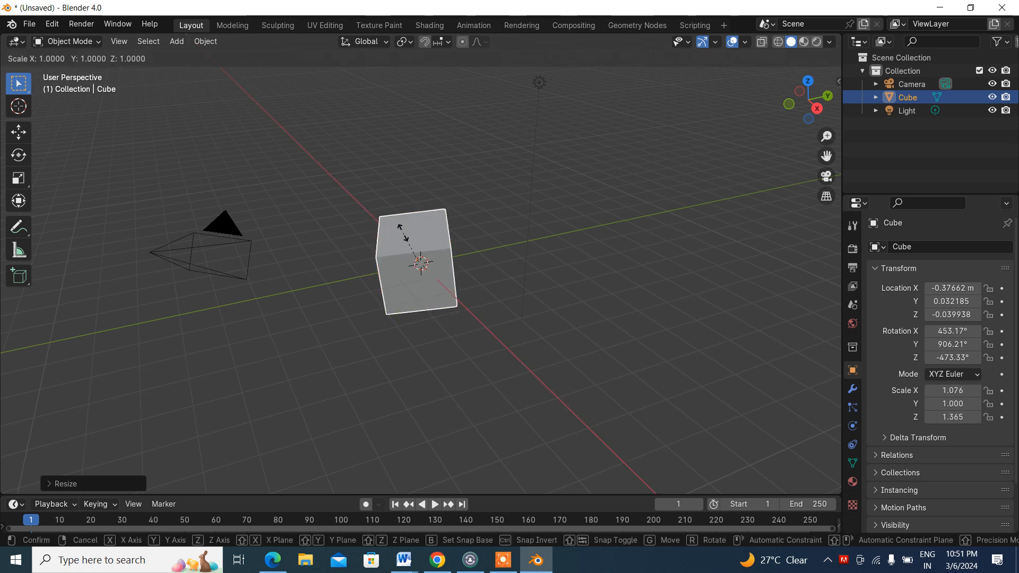
key("y")
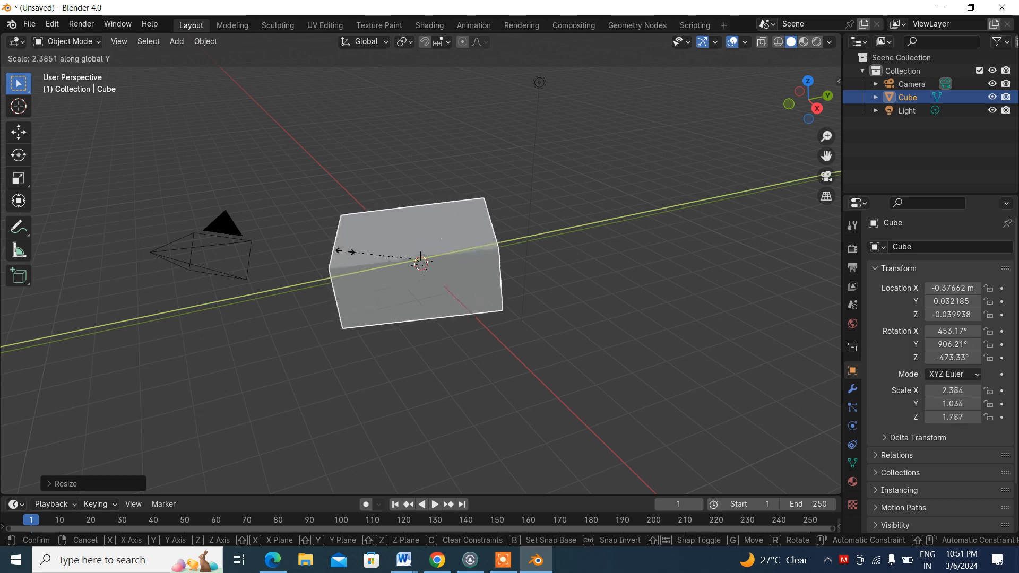
left_click(368, 252)
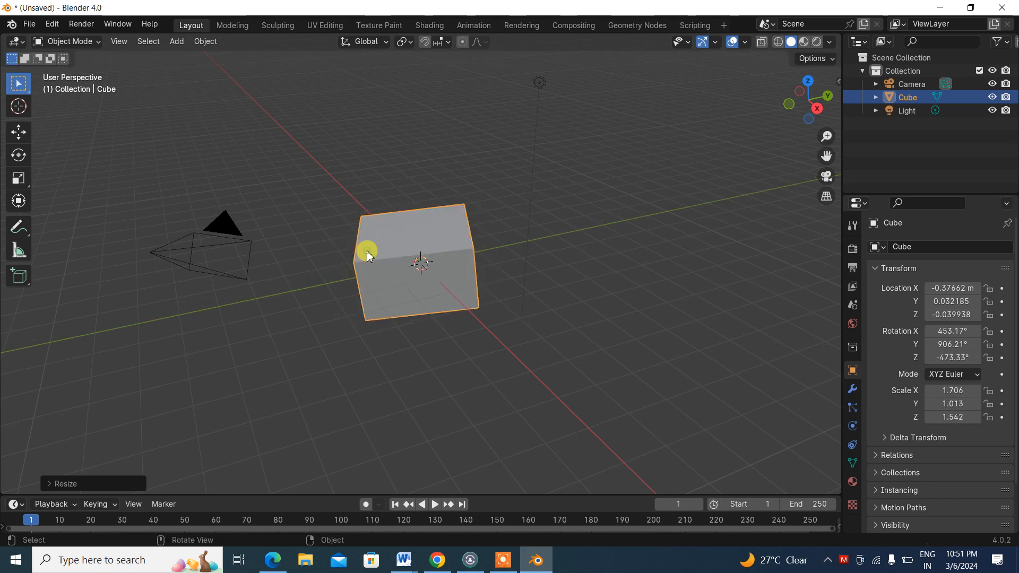
Scale the cube down slightly along the global Z axis, bringing its local Y scale to about 0.94.
key("s")
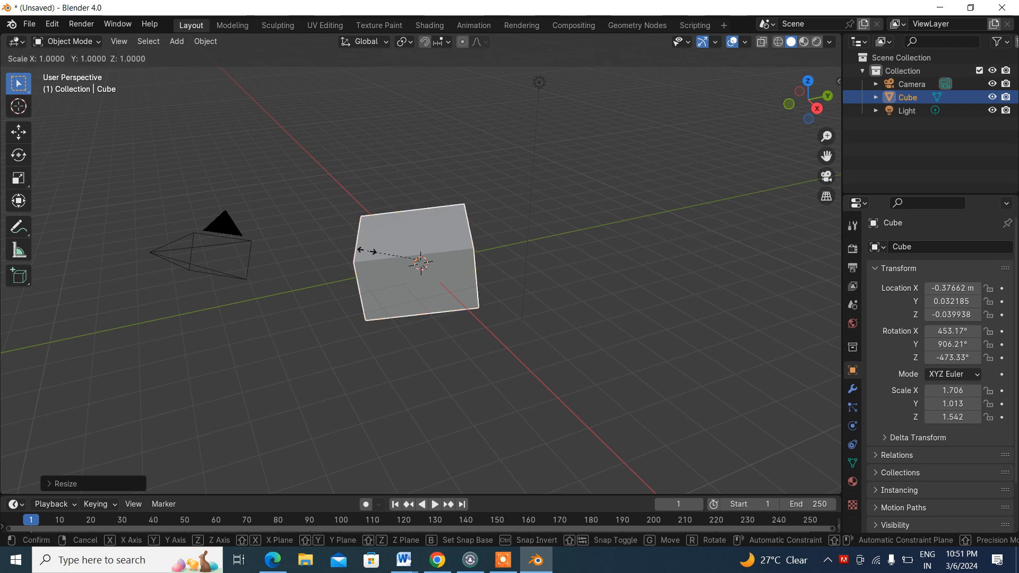
key("z")
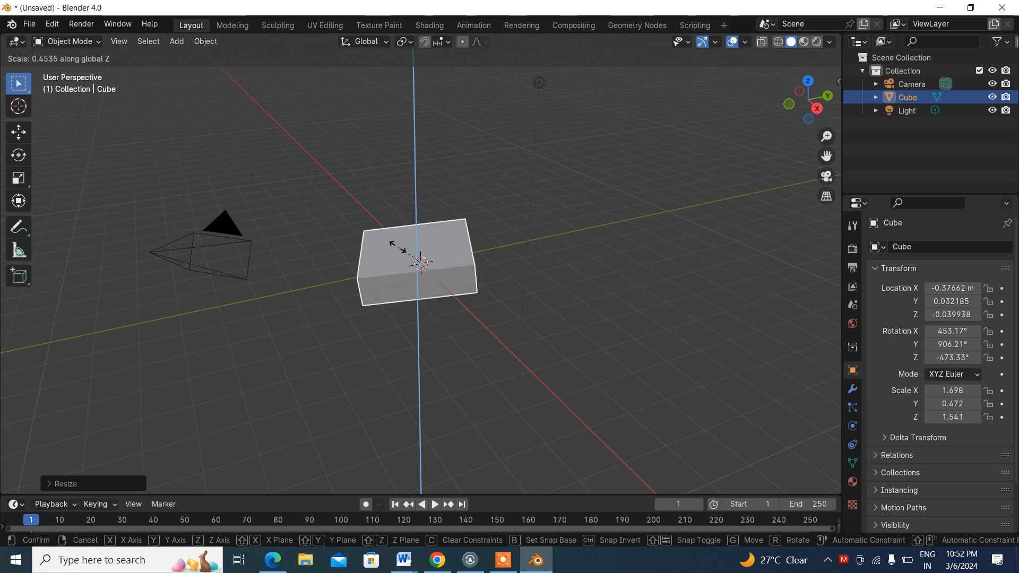
left_click(397, 217)
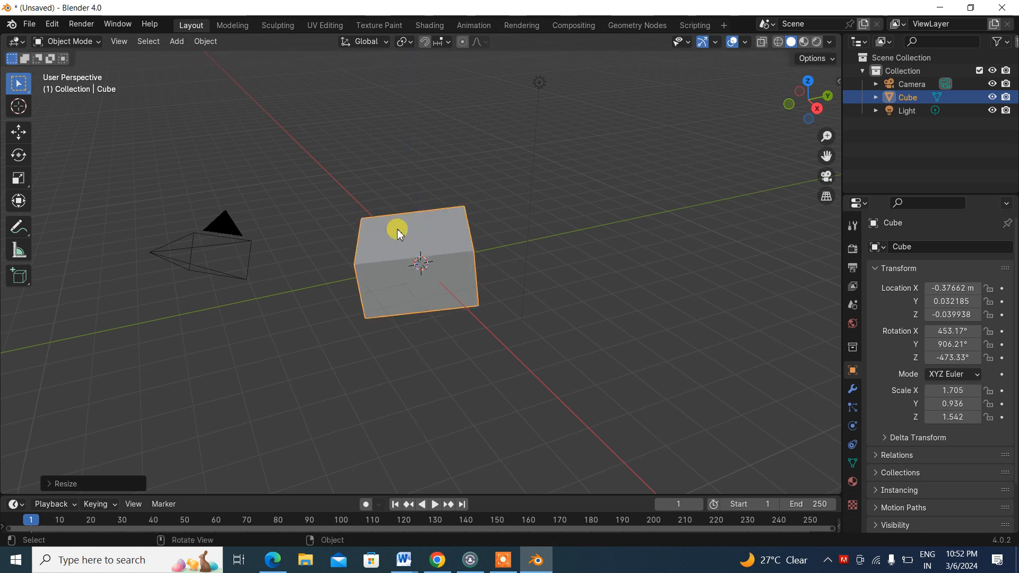
Move the cube freely to about X -0.57 m, Y -0.54 m, Z -0.15 m.
key("g")
left_click(422, 245)
key("g")
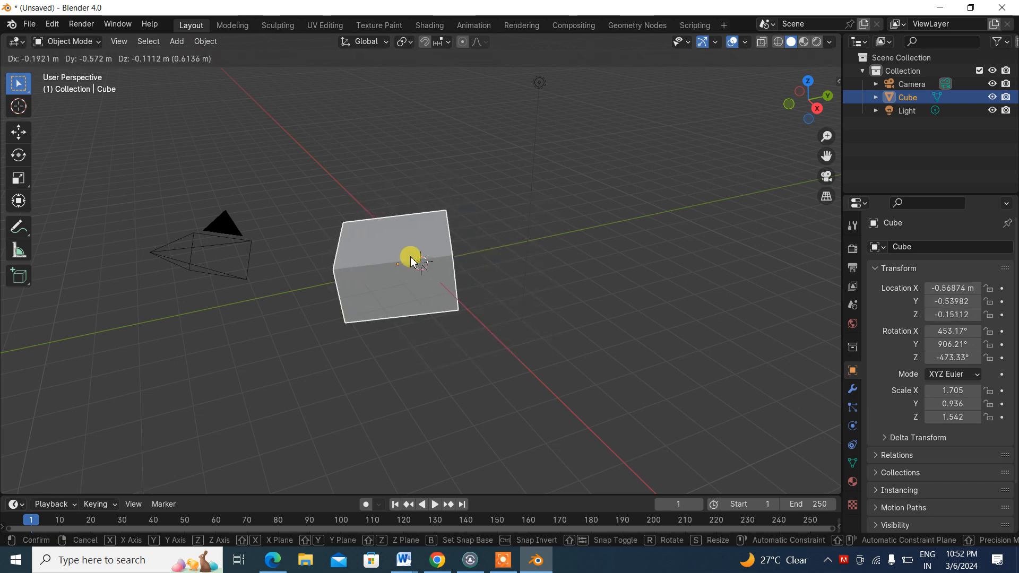
left_click(414, 261)
Rotate the cube freely by about -318° in the current view and scale it uniformly by about 1.17.
key("r")
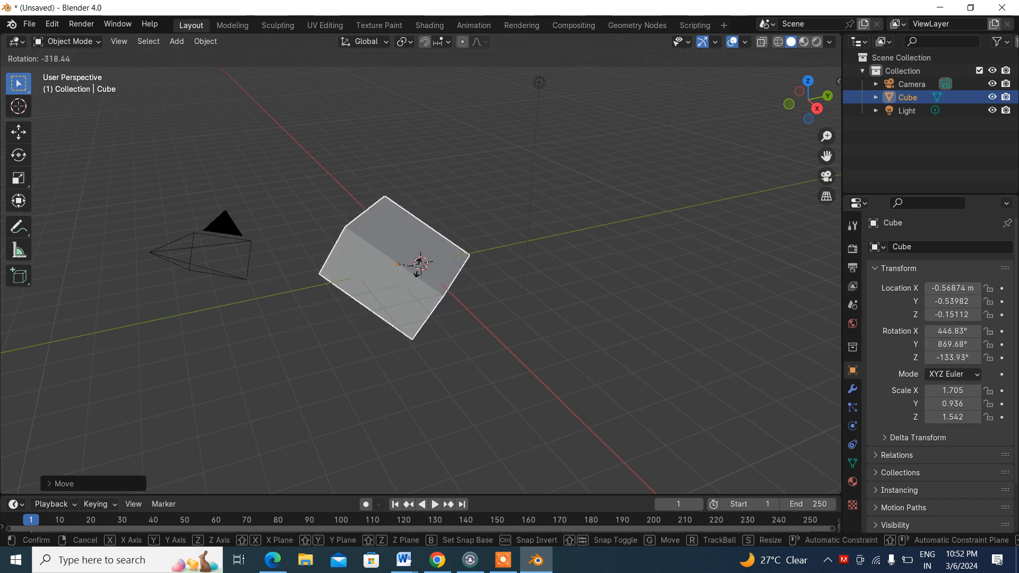
left_click(418, 269)
key("s")
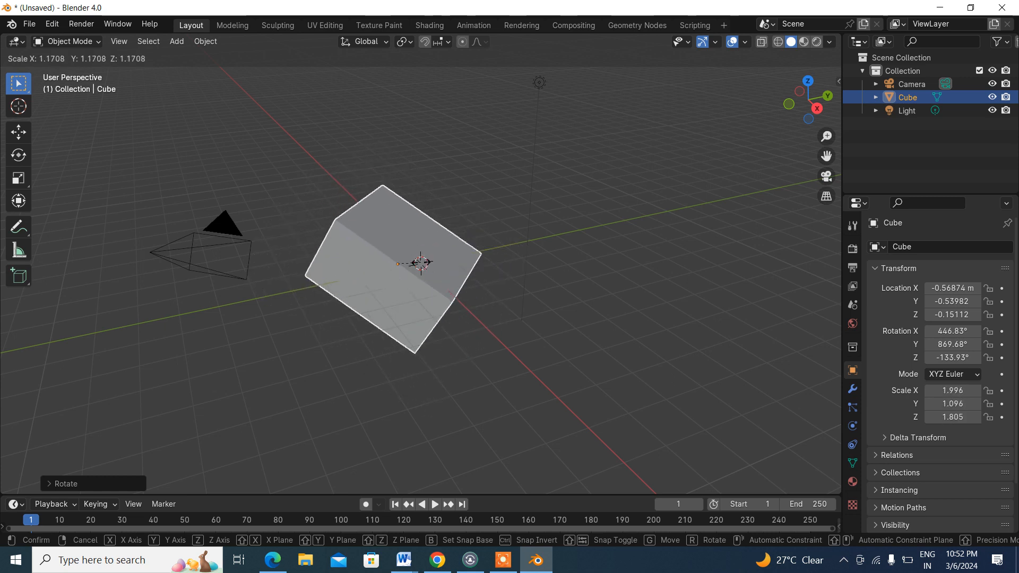
left_click(421, 262)
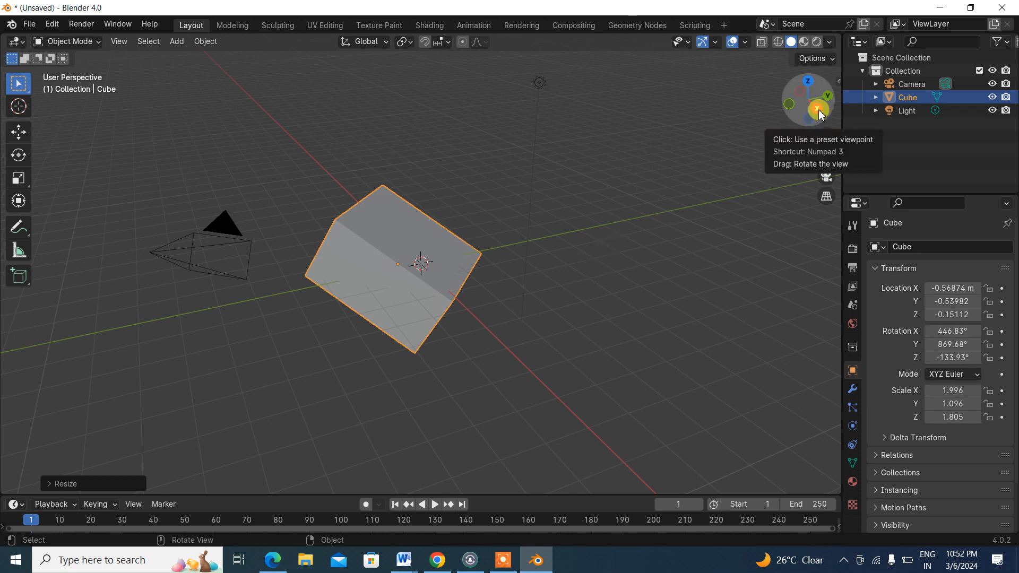
Delete the transformed cube and add a new default mesh cube at the origin.
left_click_drag(817, 108, 746, 115)
left_click_drag(812, 79, 630, 167)
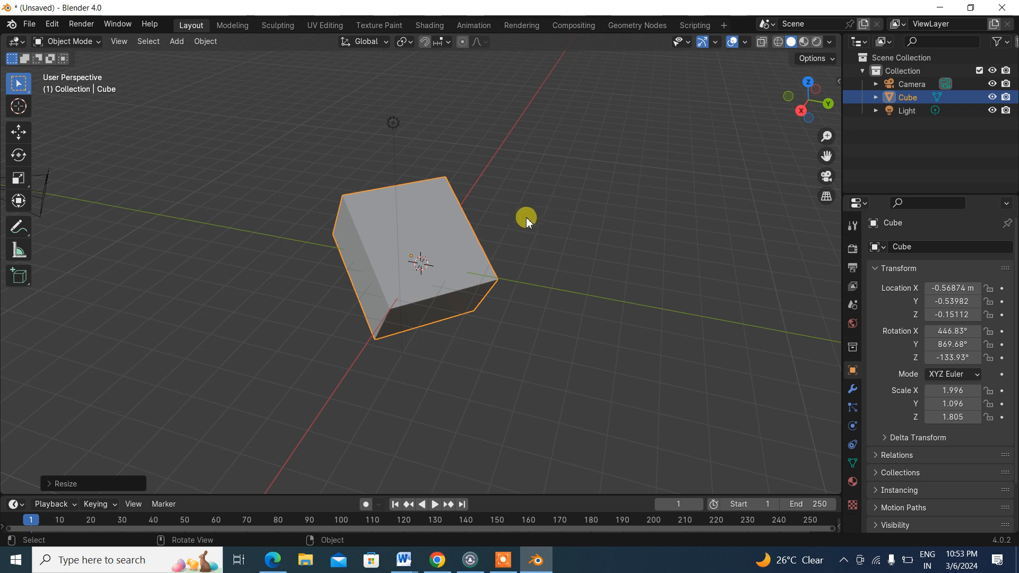
left_click(430, 239)
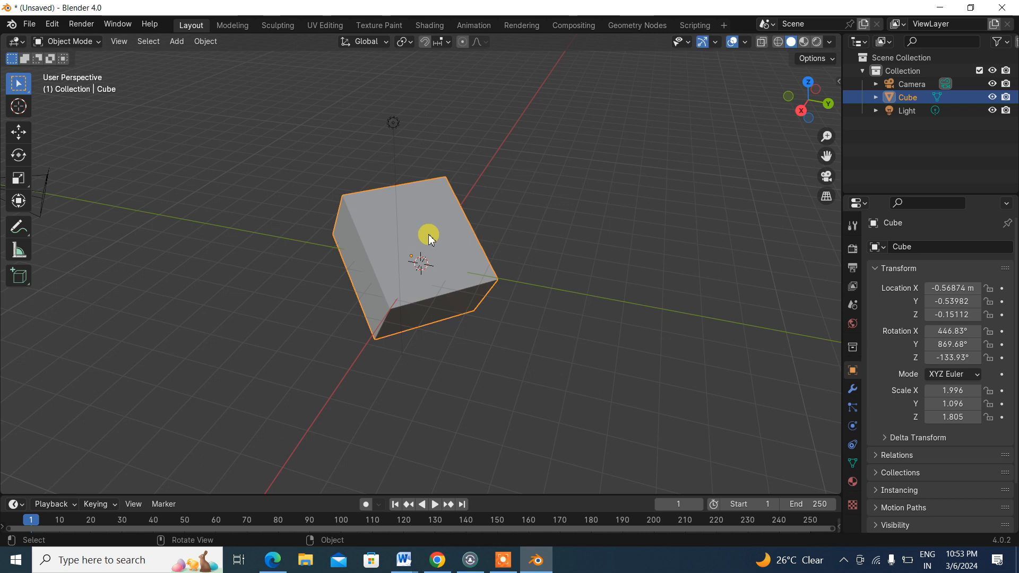
key("Delete")
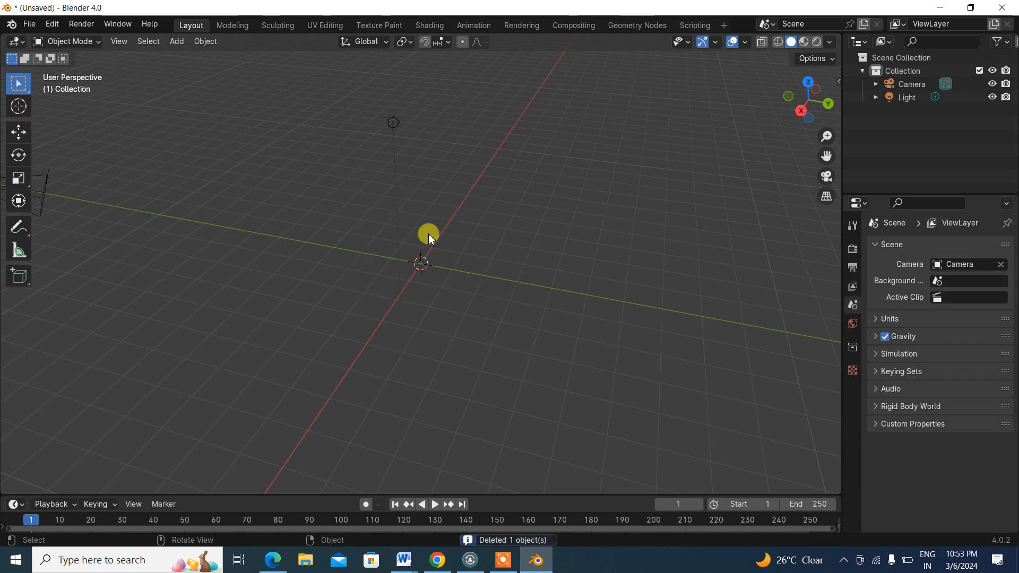
left_click(175, 44)
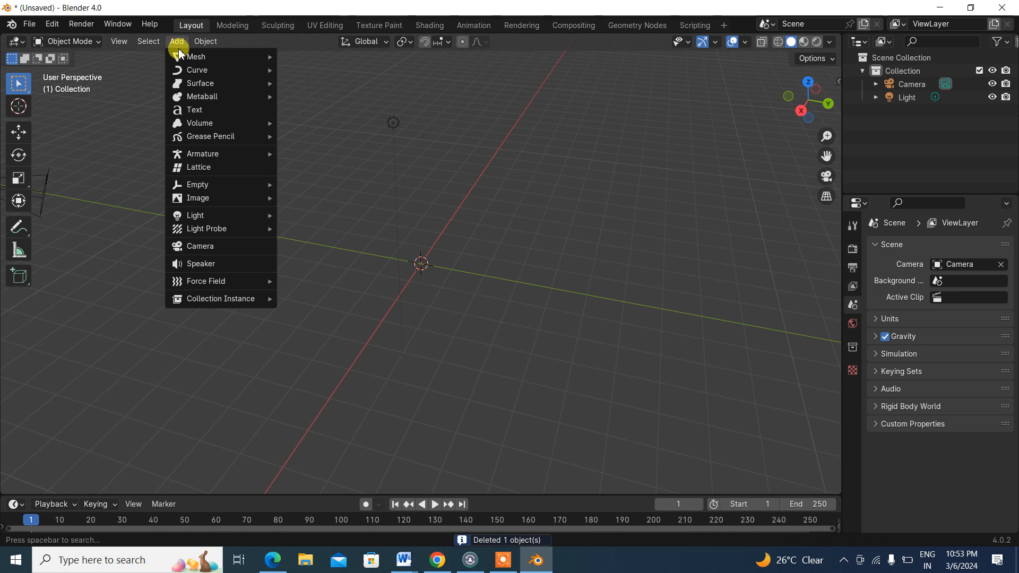
mouse_move(211, 57)
left_click(322, 69)
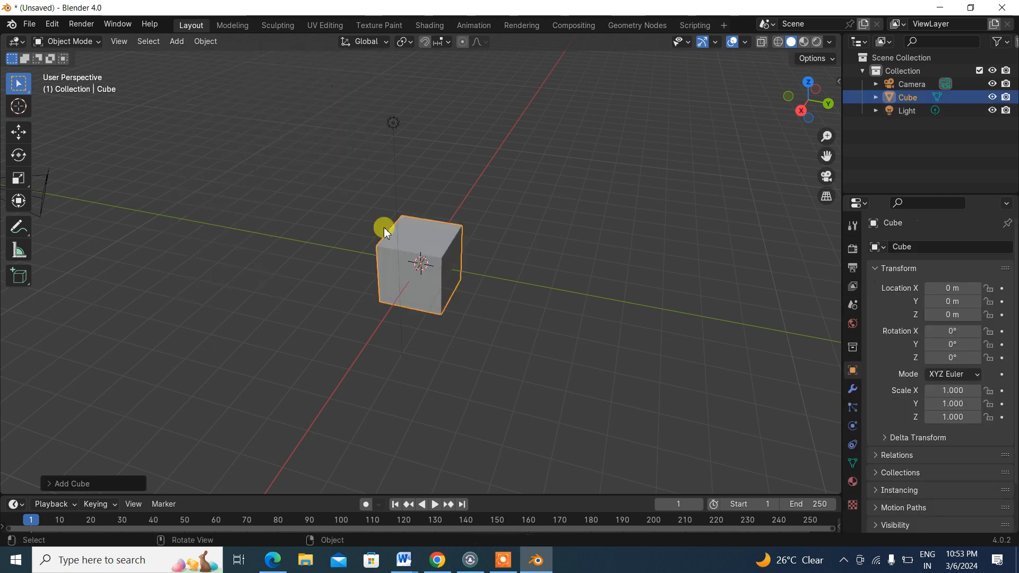
Scale the new cube uniformly to about 1.35 on all axes.
left_click_drag(801, 112, 773, 182)
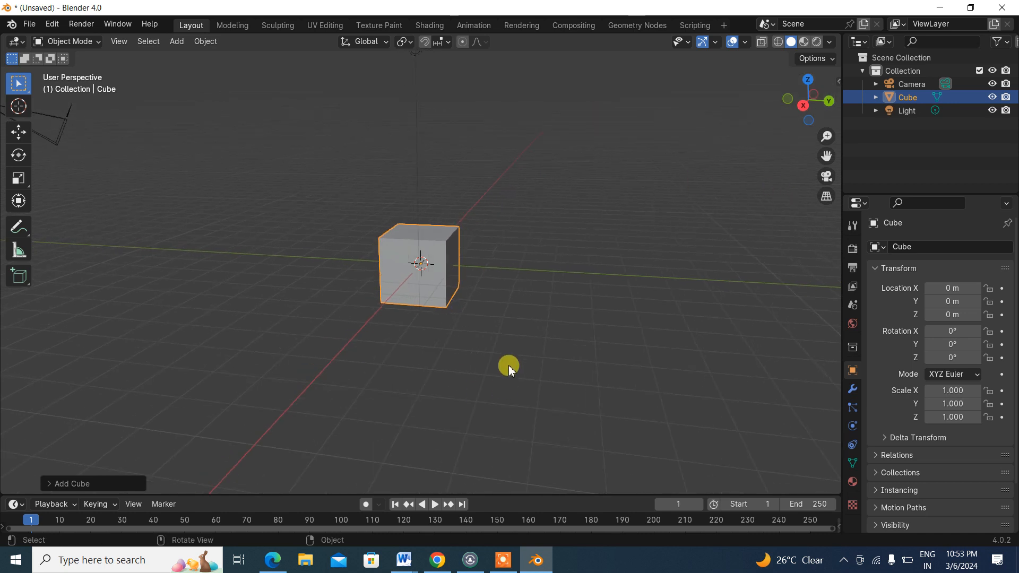
left_click(423, 241)
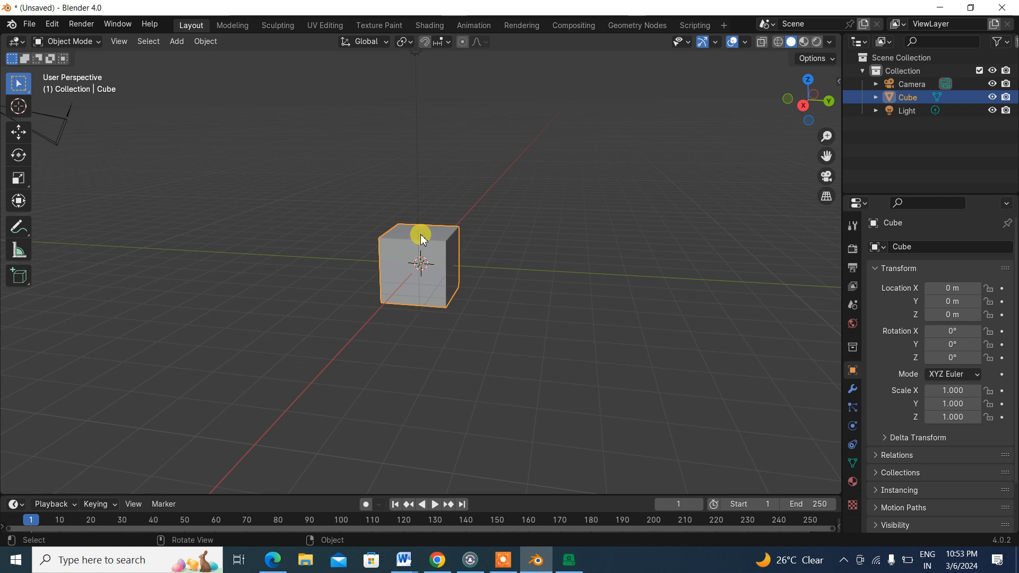
key("s")
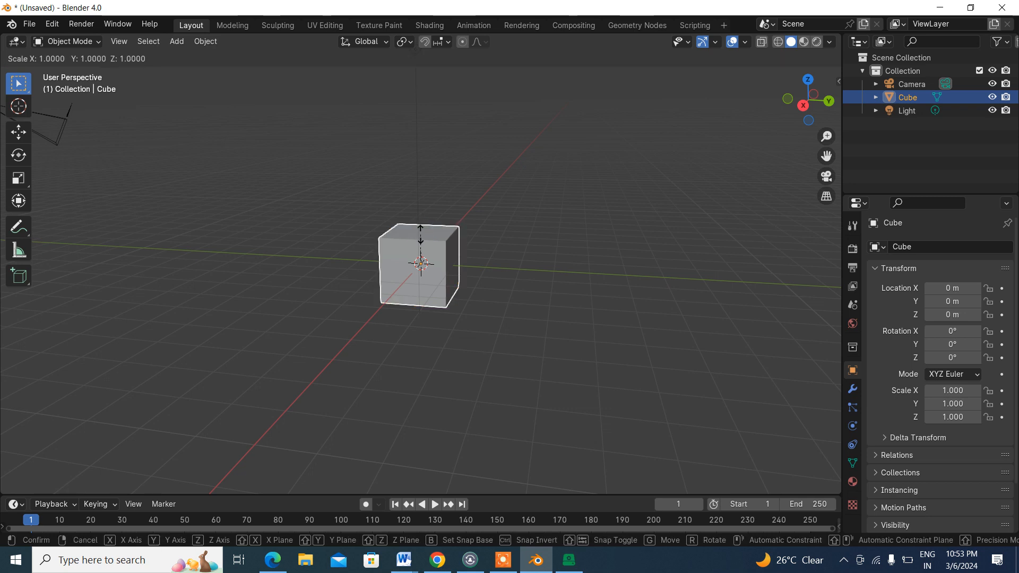
left_click(421, 223)
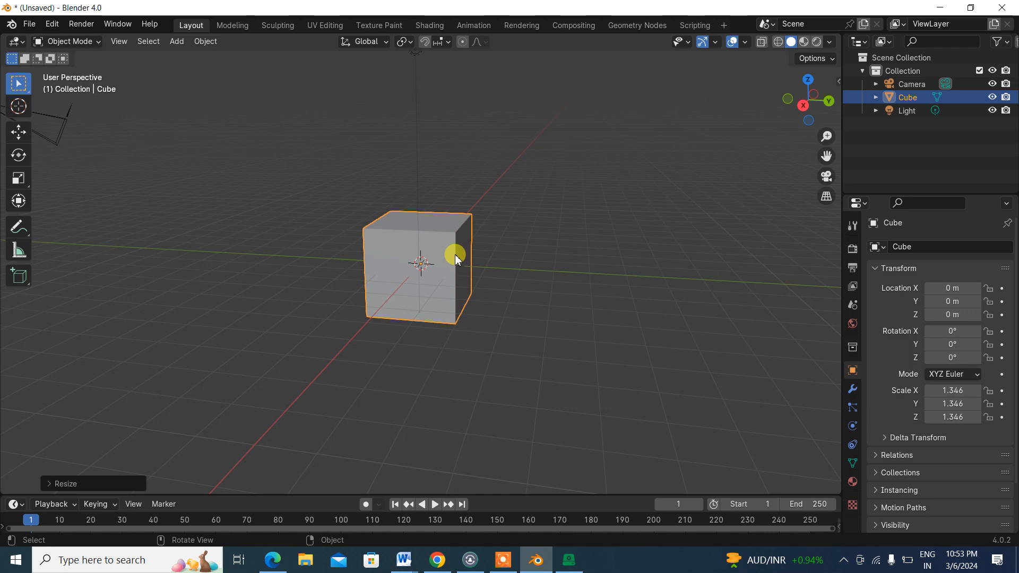
Stretch the cube along the X axis to a scale of about 2.77 and along the Y axis to about 2.73.
key("s")
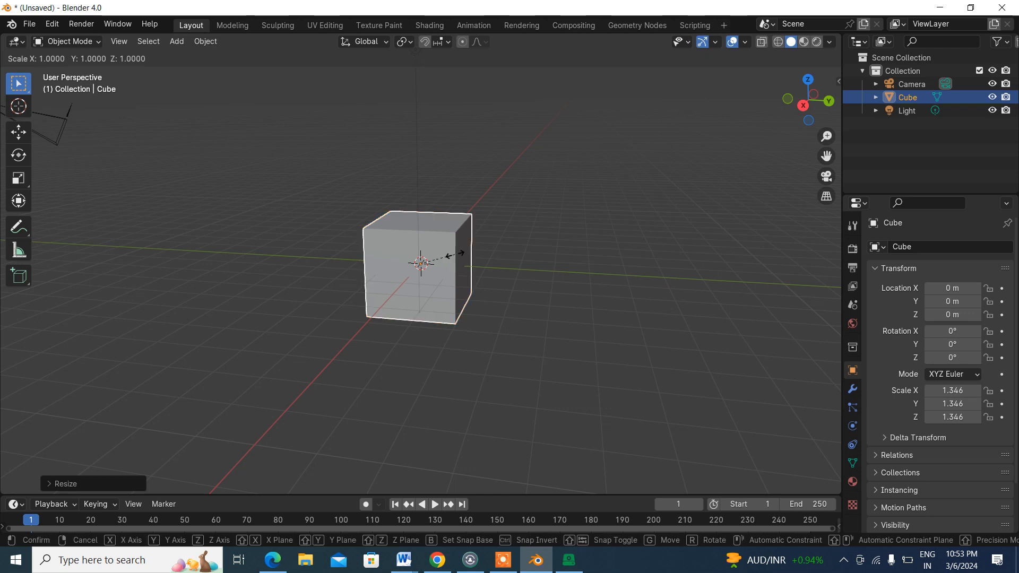
key("x")
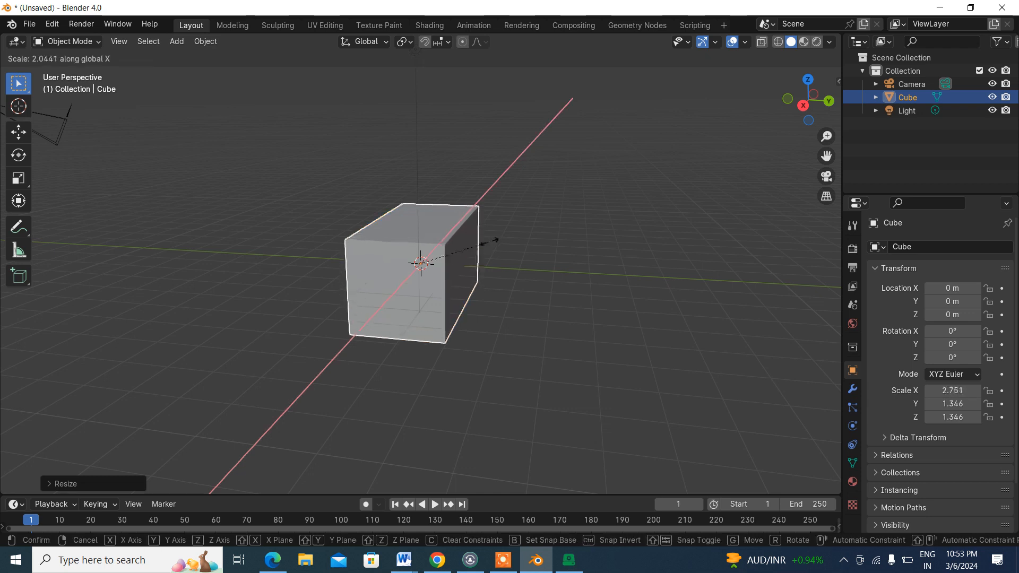
left_click(491, 245)
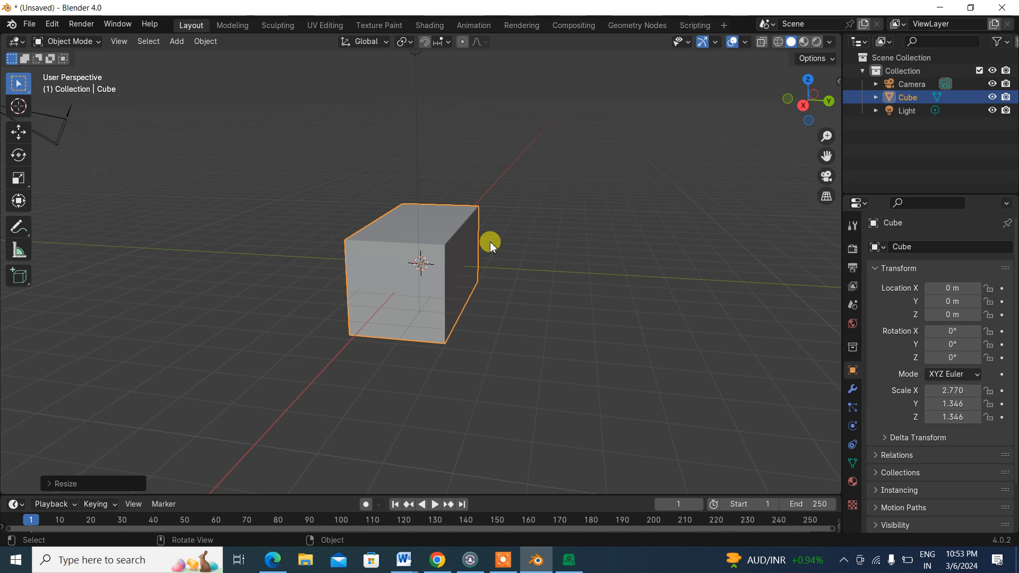
key("s")
key("y")
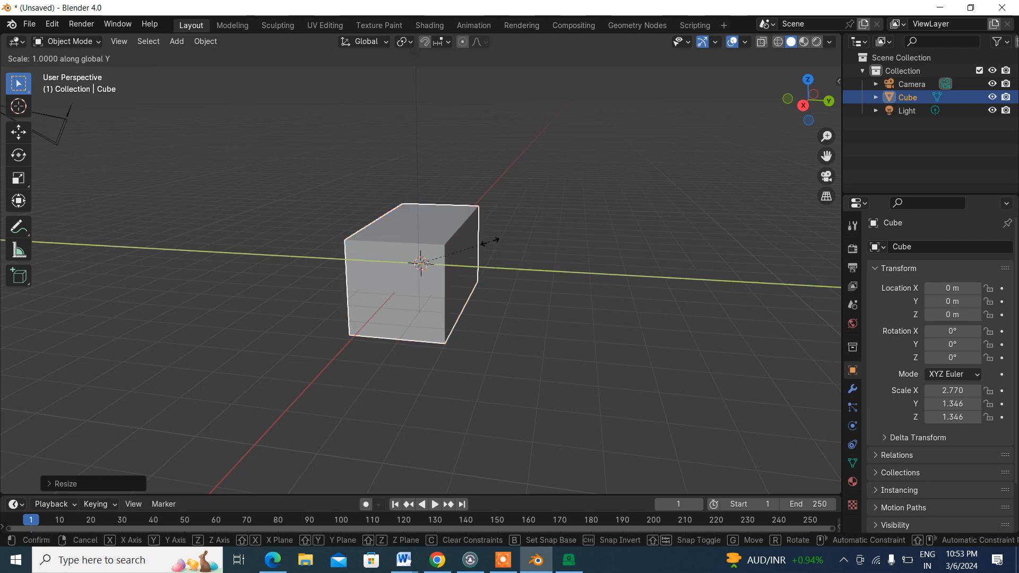
left_click(567, 263)
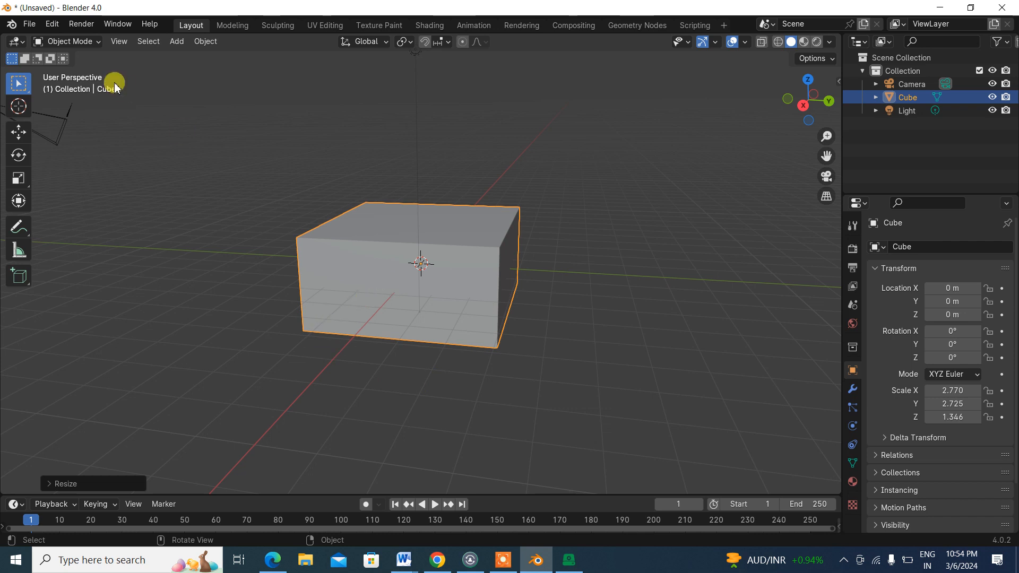
Enter Edit Mode on the cube and select only the upper-left vertex of its front face.
left_click(97, 46)
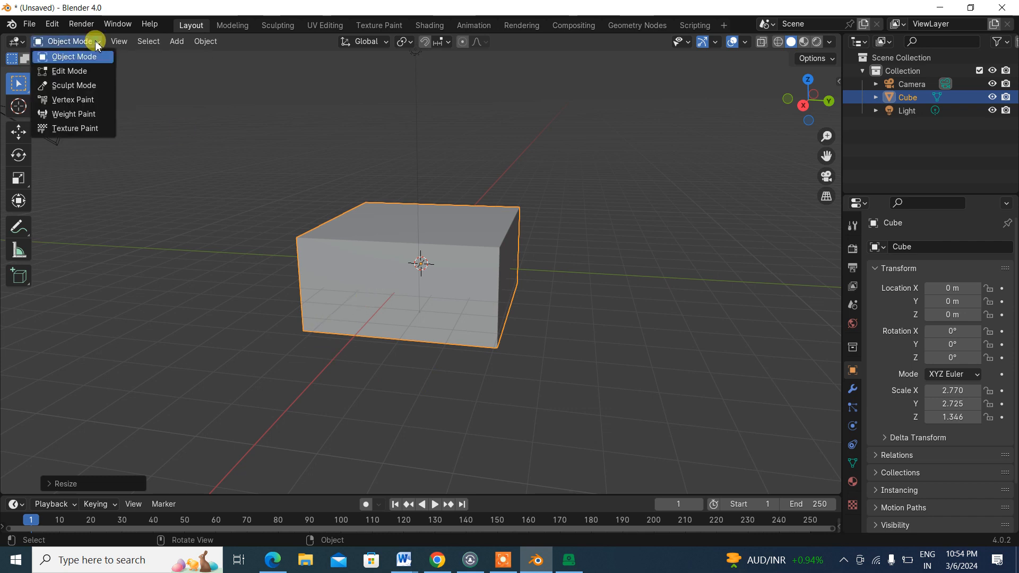
left_click(92, 75)
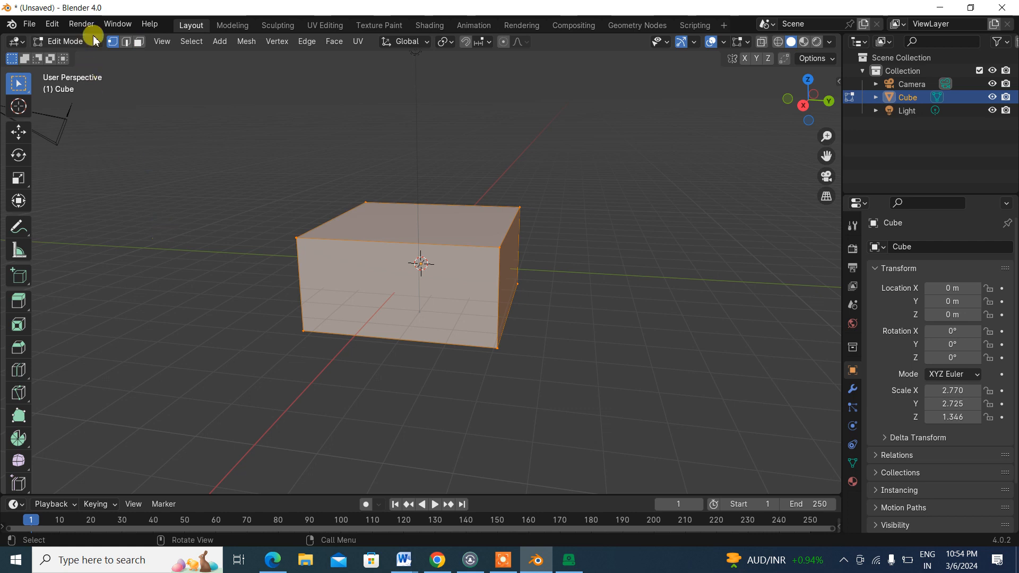
left_click_drag(297, 210, 273, 273)
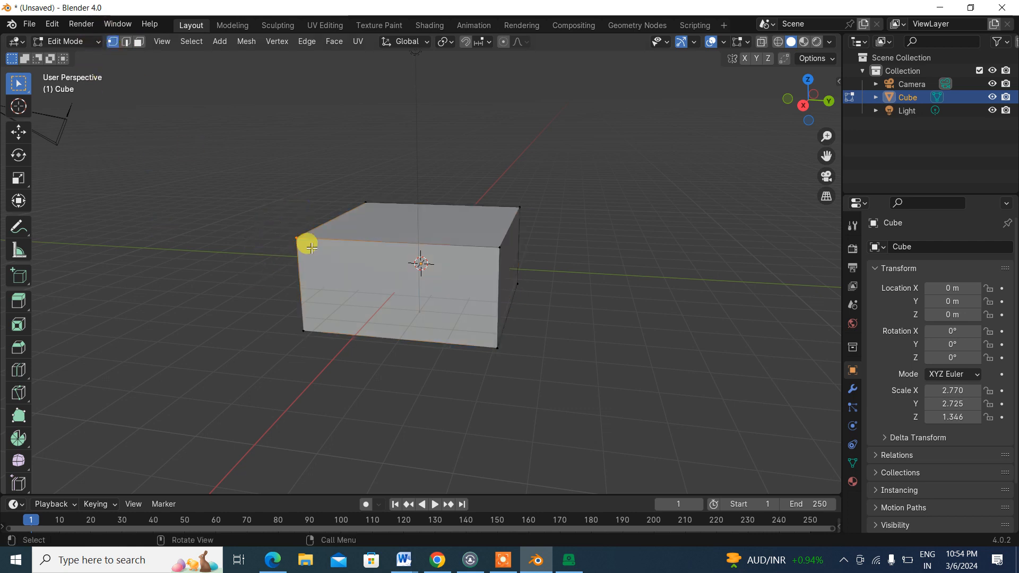
Change the selection mode to faces and move the cube's front face freely outward by about 2.2 m.
left_click(126, 41)
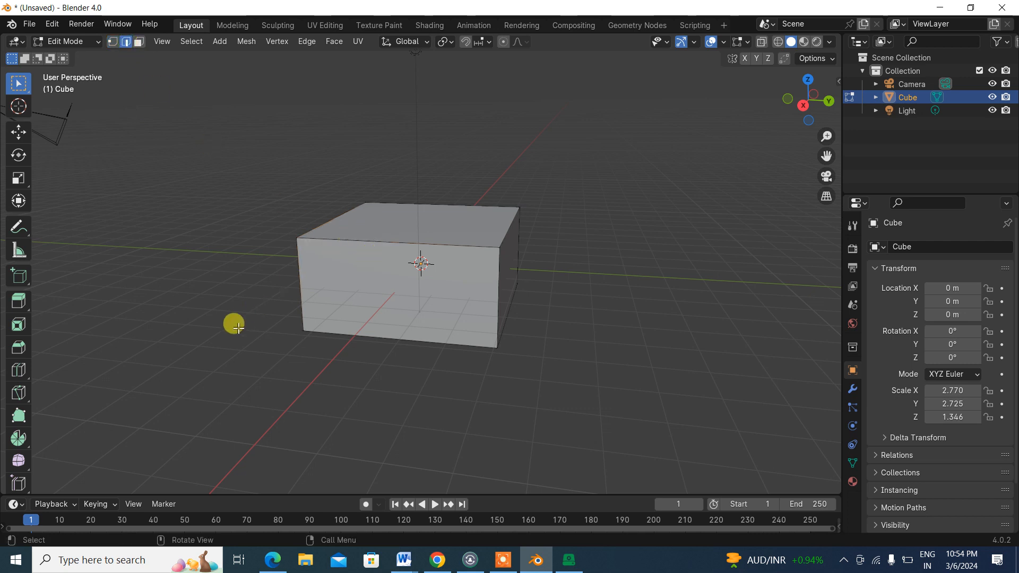
left_click(139, 43)
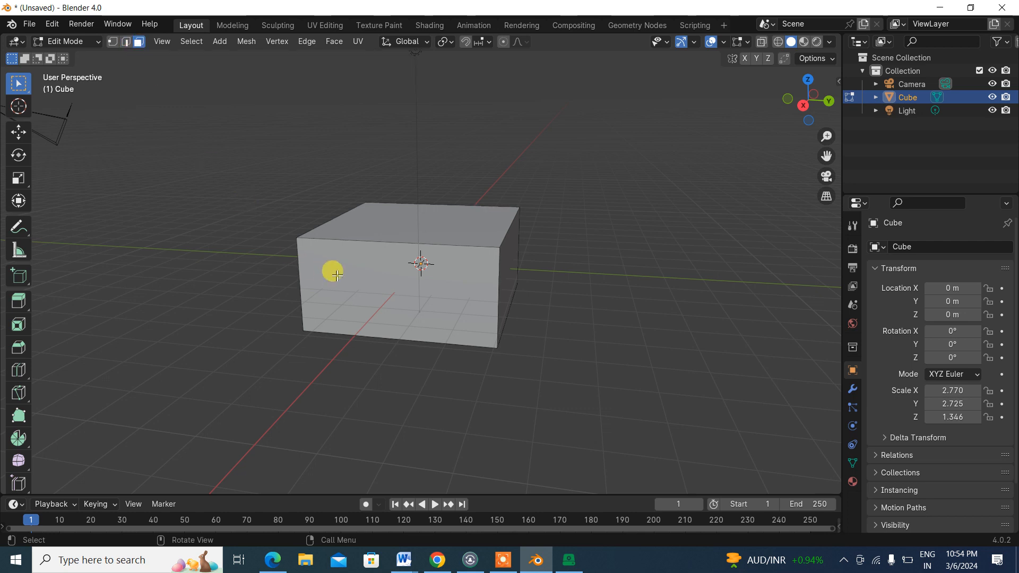
left_click(360, 279)
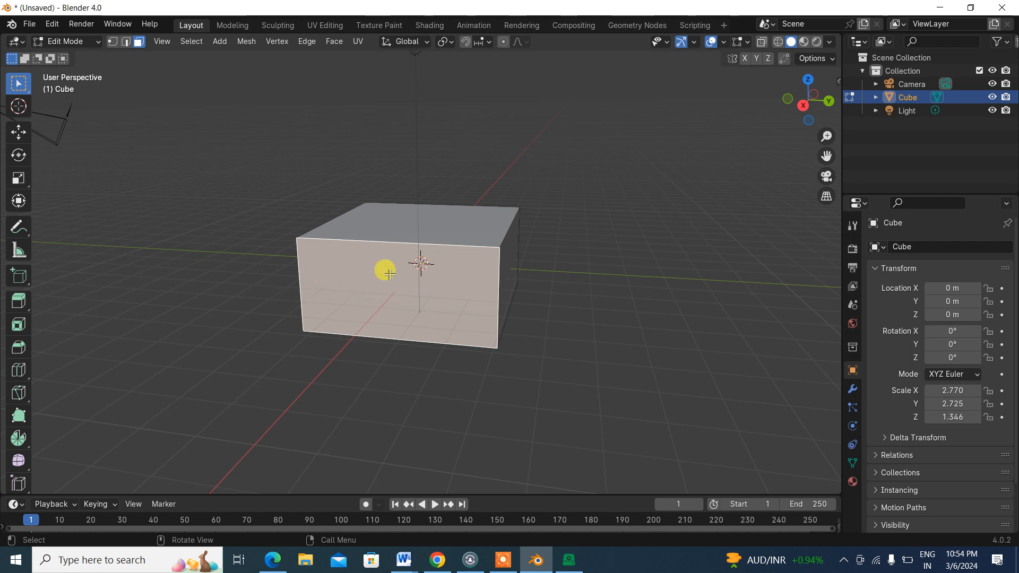
key("g")
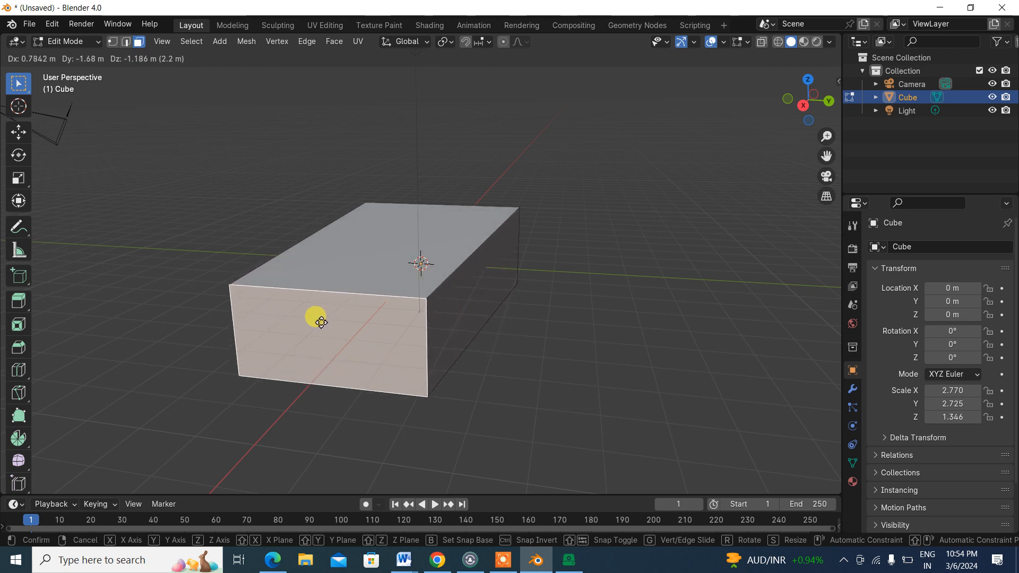
left_click(322, 322)
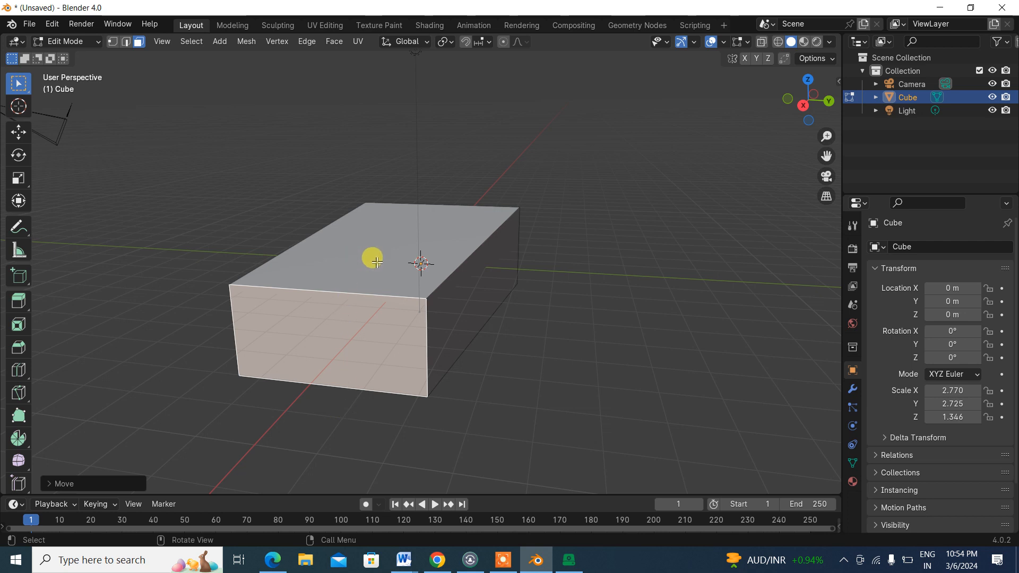
Select the cube's top face and move it freely upward by about 1.9 m.
left_click(389, 251)
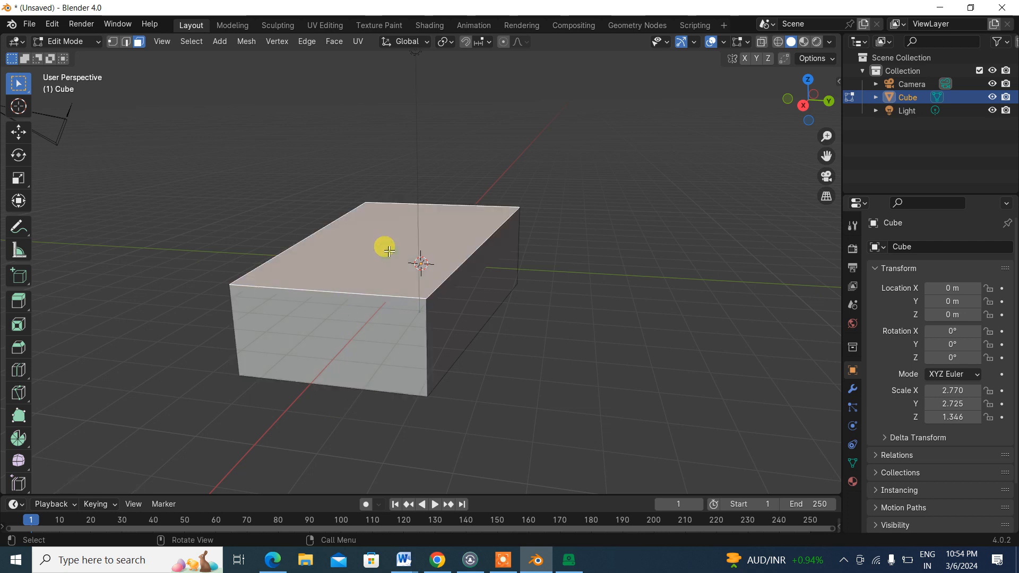
key("g")
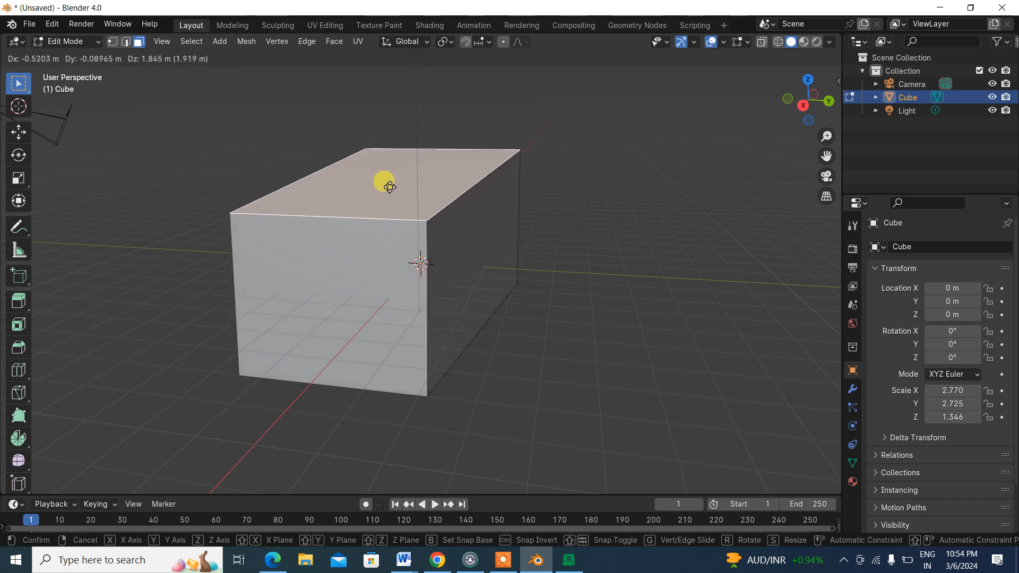
left_click(390, 187)
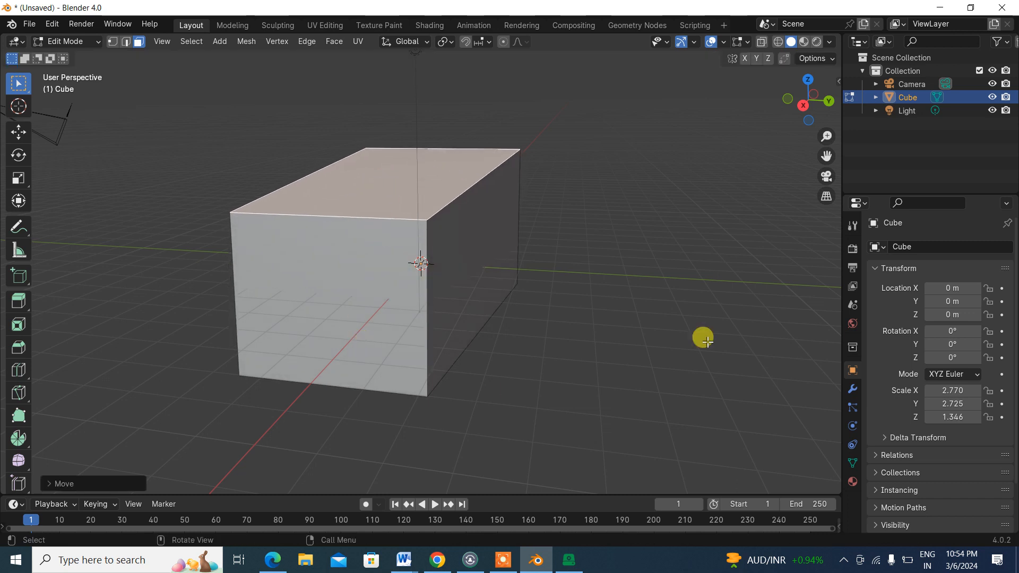
Select only the cube's large front face.
left_click_drag(803, 101, 719, 101)
mouse_move(419, 276)
middle_mouse_down()
mouse_move(426, 271)
mouse_move(413, 267)
middle_mouse_up()
mouse_move(773, 110)
left_mouse_down()
mouse_move(754, 111)
mouse_move(773, 110)
left_mouse_up()
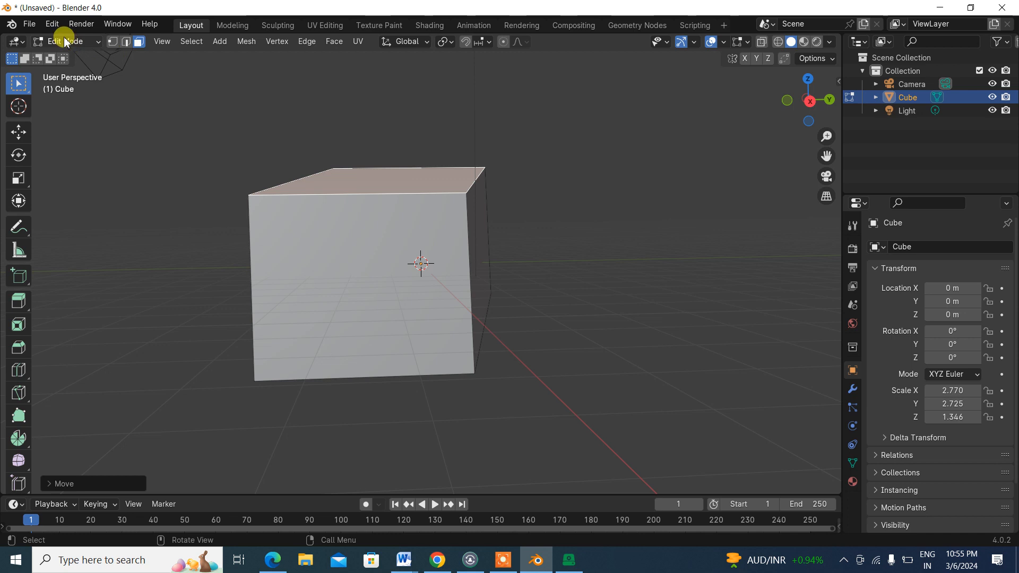
left_click(342, 252)
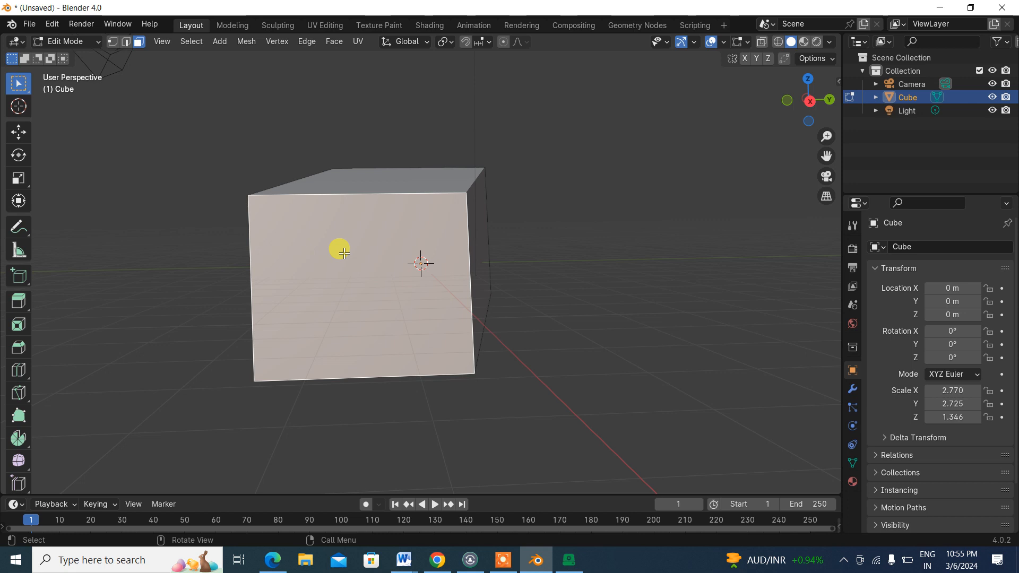
key("ctrl")
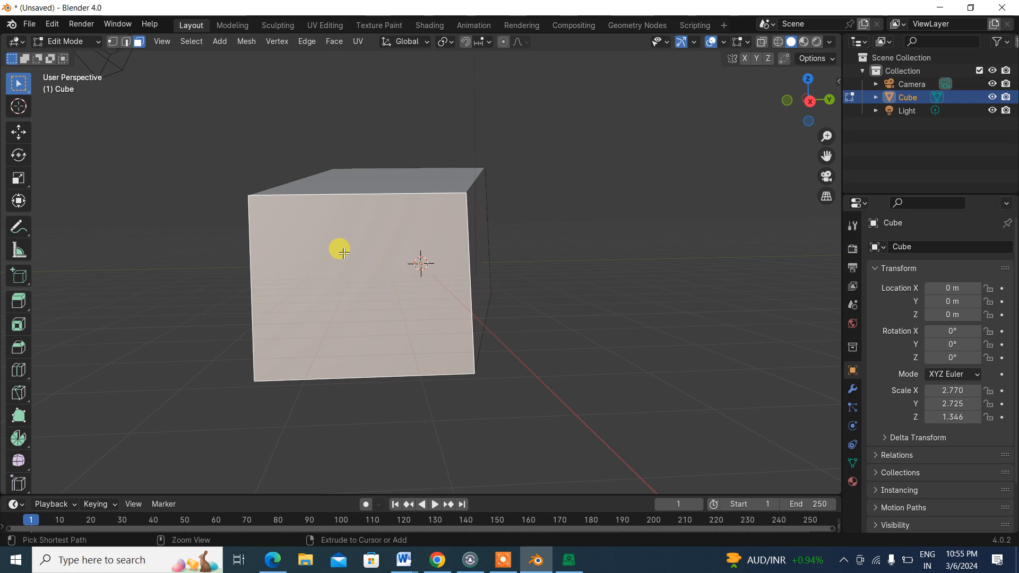
key("ctrl+r")
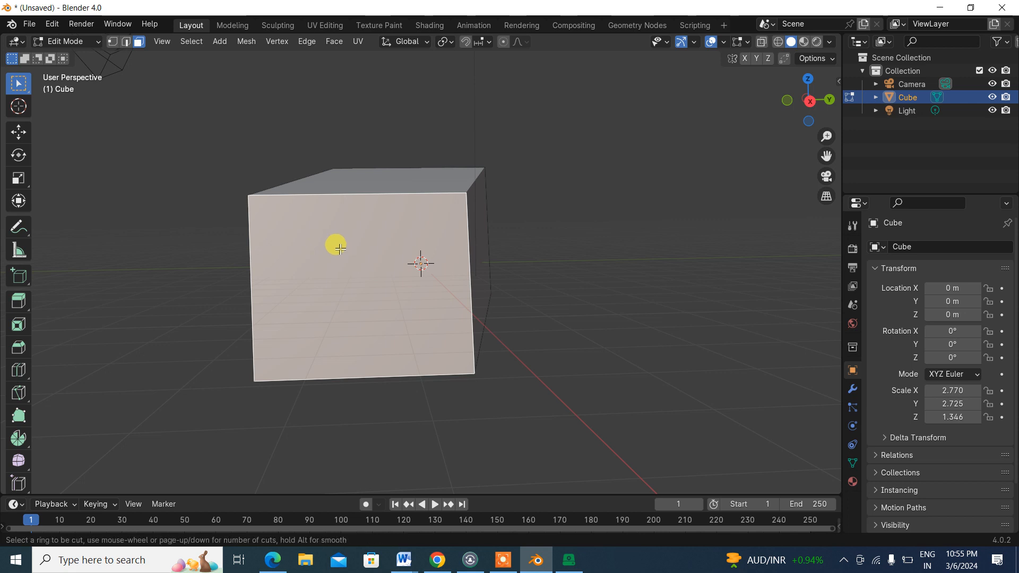
key("Escape")
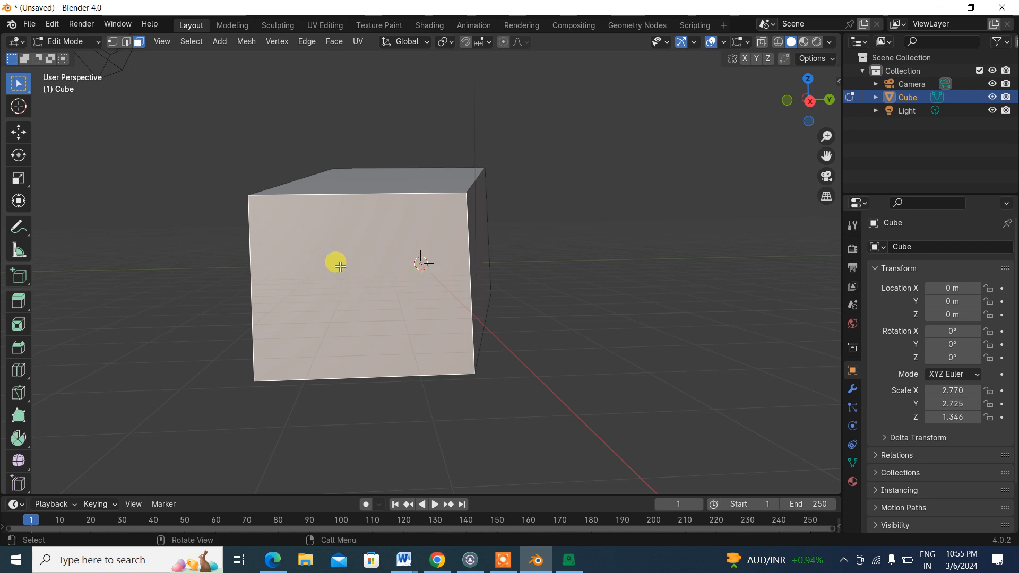
key("ctrl+r")
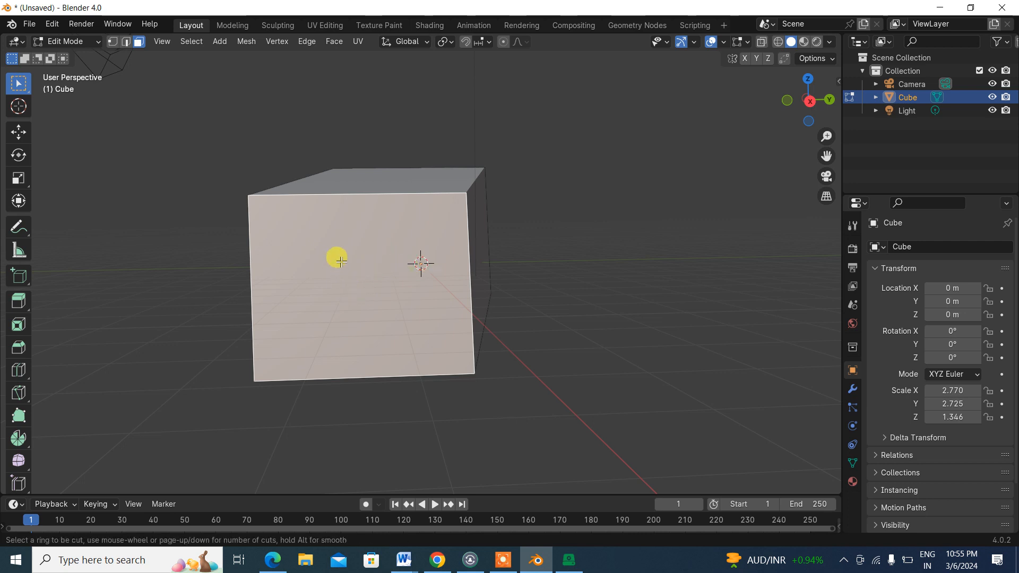
key("Escape")
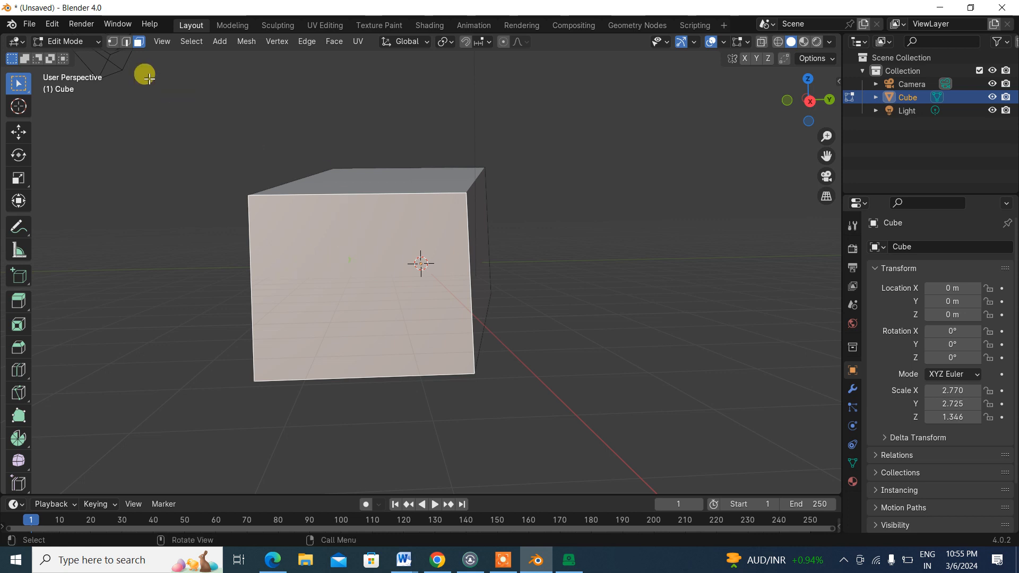
left_click(97, 43)
left_click(88, 57)
left_click(90, 41)
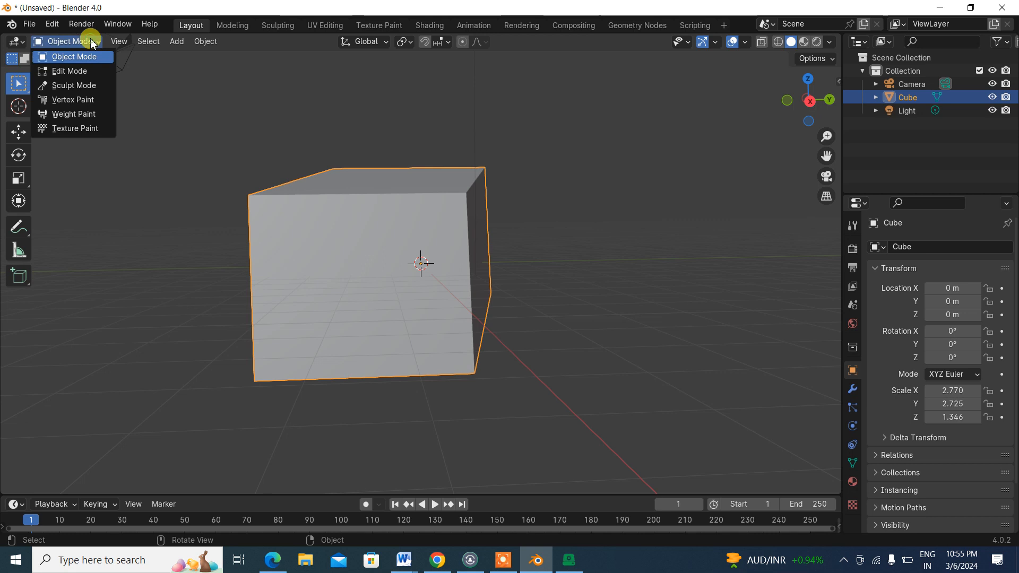
left_click(84, 70)
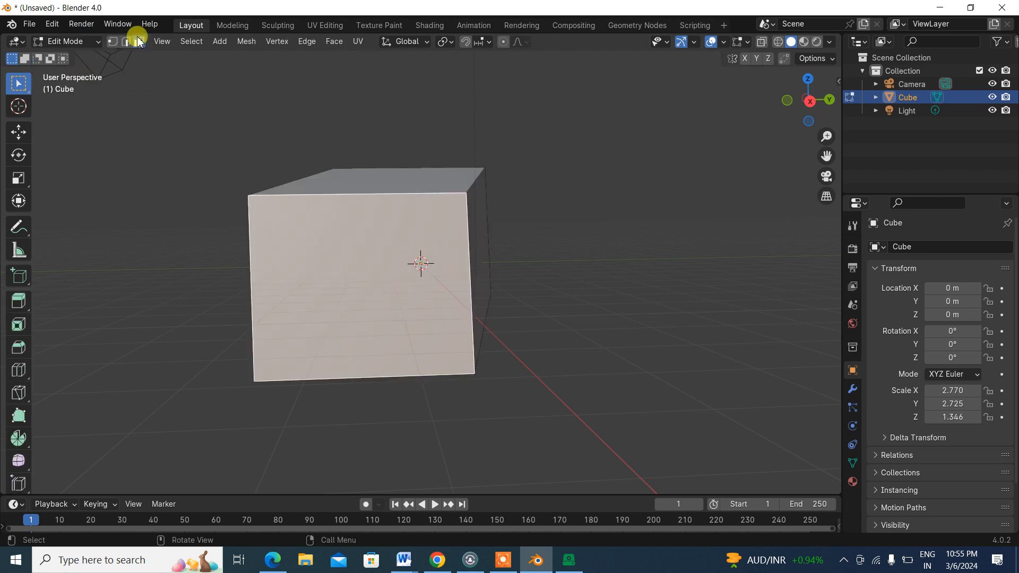
left_click(138, 42)
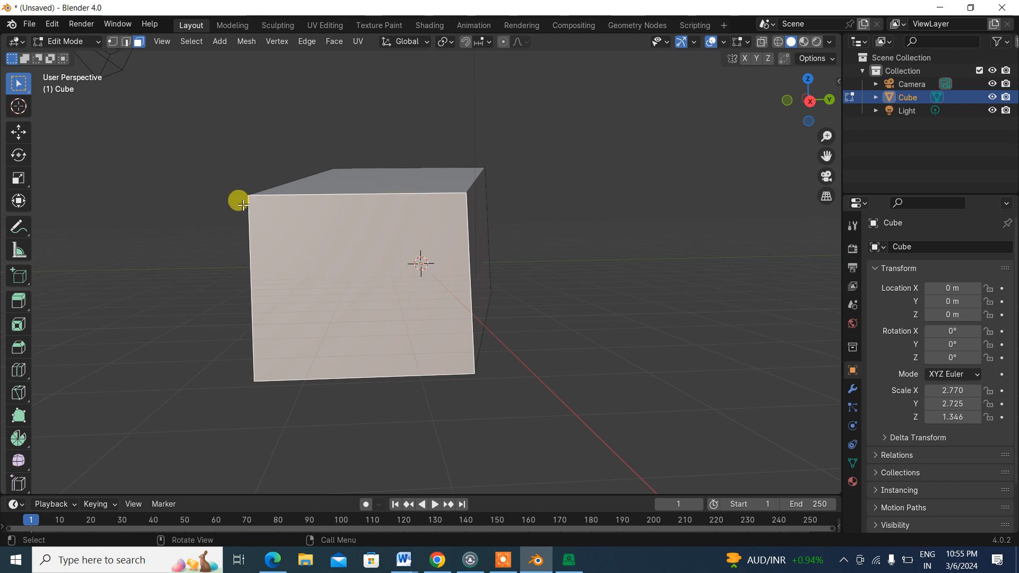
Add a vertical loop cut around the cube, slide it right of the front face's centre by a factor of about -0.38, and deselect it.
key("ctrl+r")
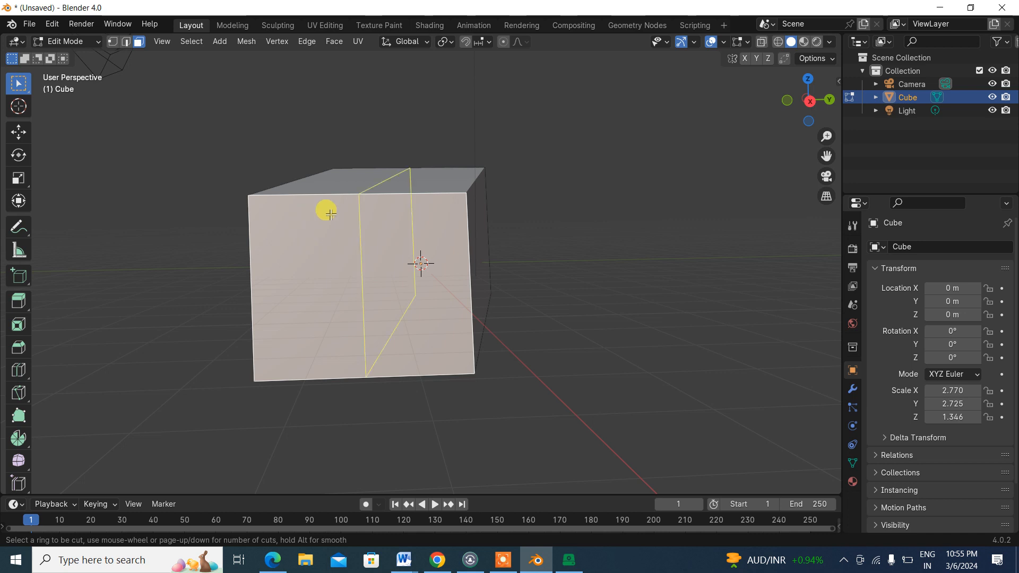
left_click(359, 219)
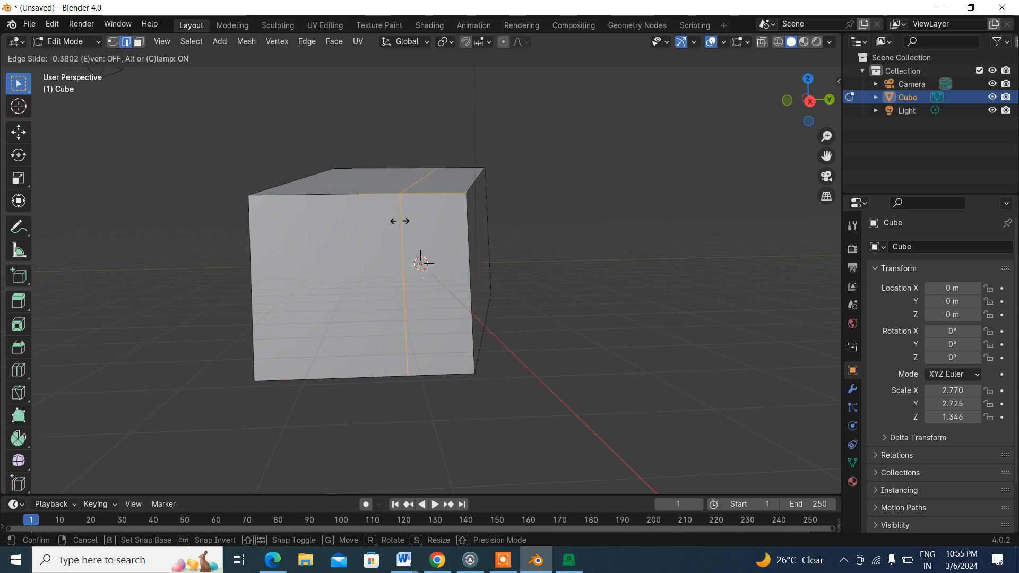
left_click(399, 221)
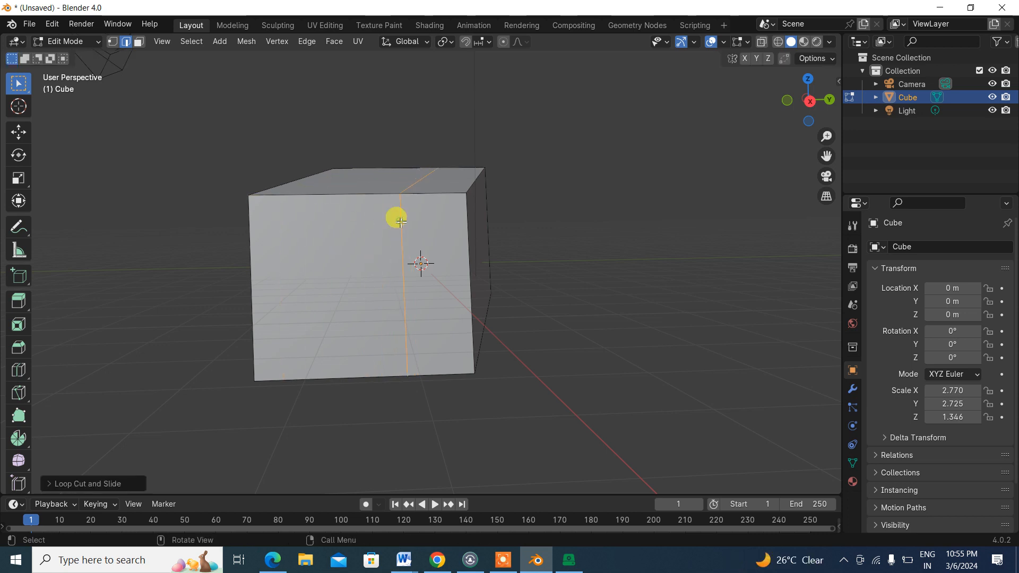
left_click(299, 249)
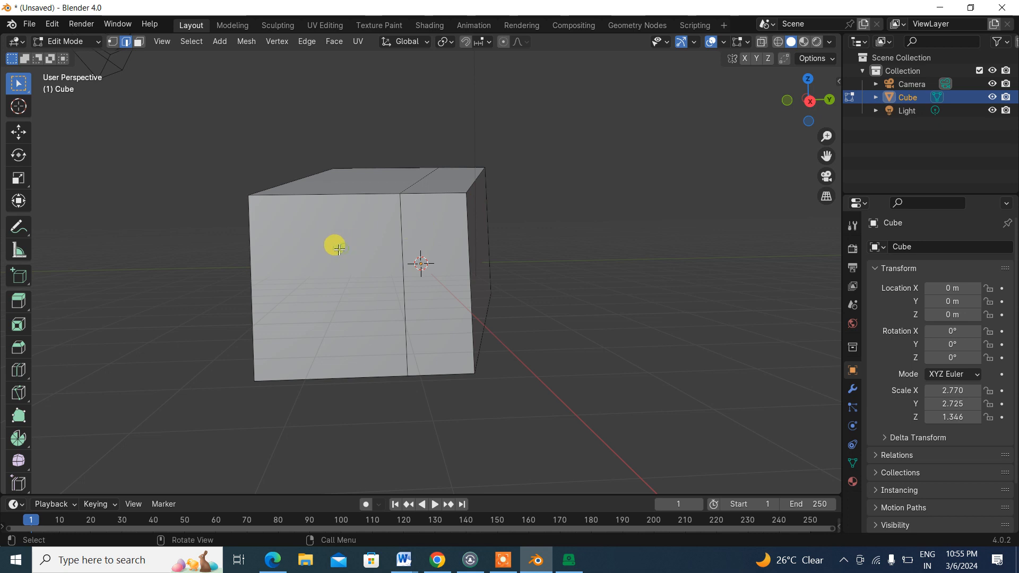
In face selection mode, select the wider left front face and add a second vertical loop cut through it with a slide factor of about -0.14.
left_click(134, 41)
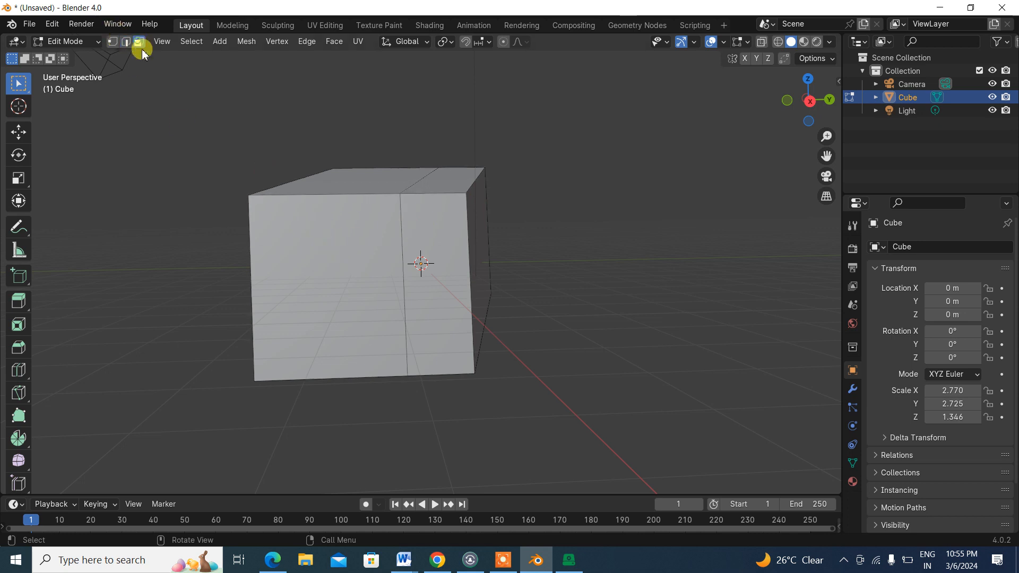
left_click(308, 227)
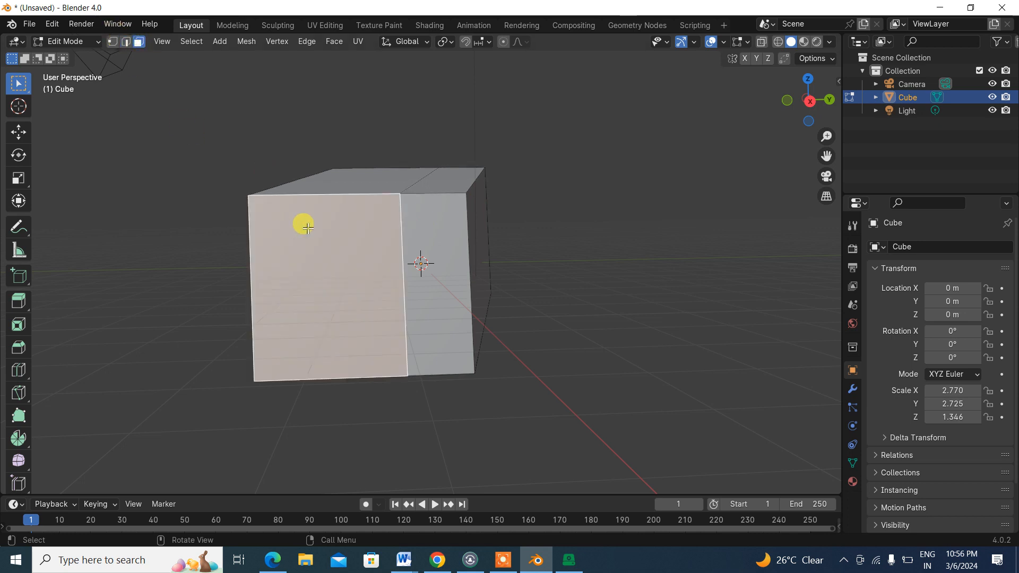
key("ctrl+r")
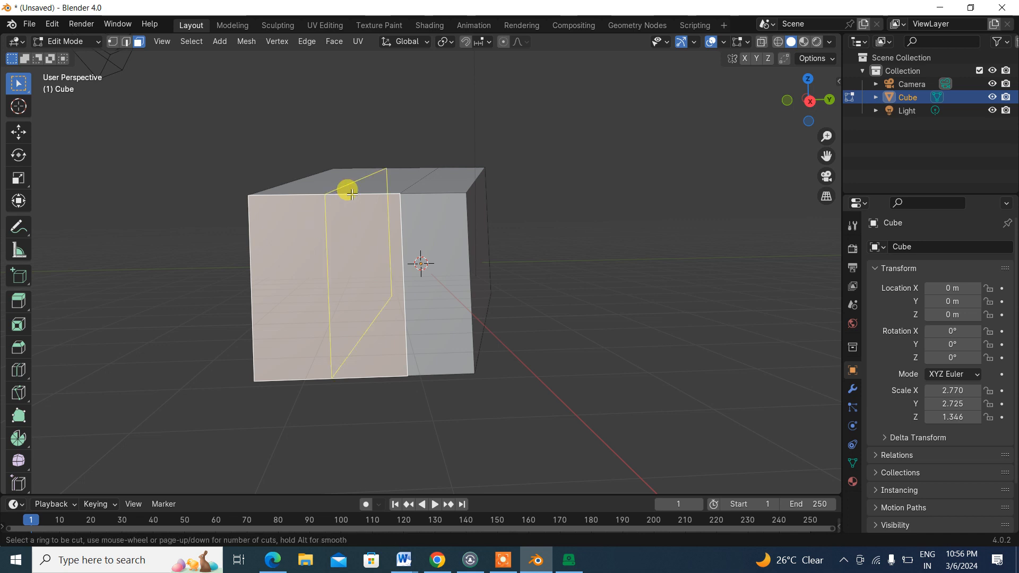
left_click(276, 194)
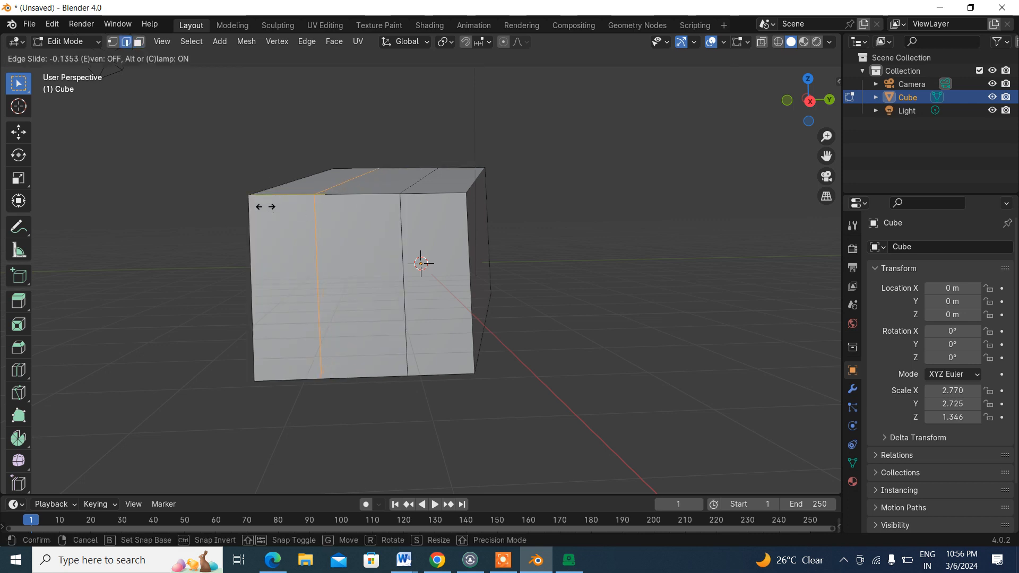
left_click(265, 206)
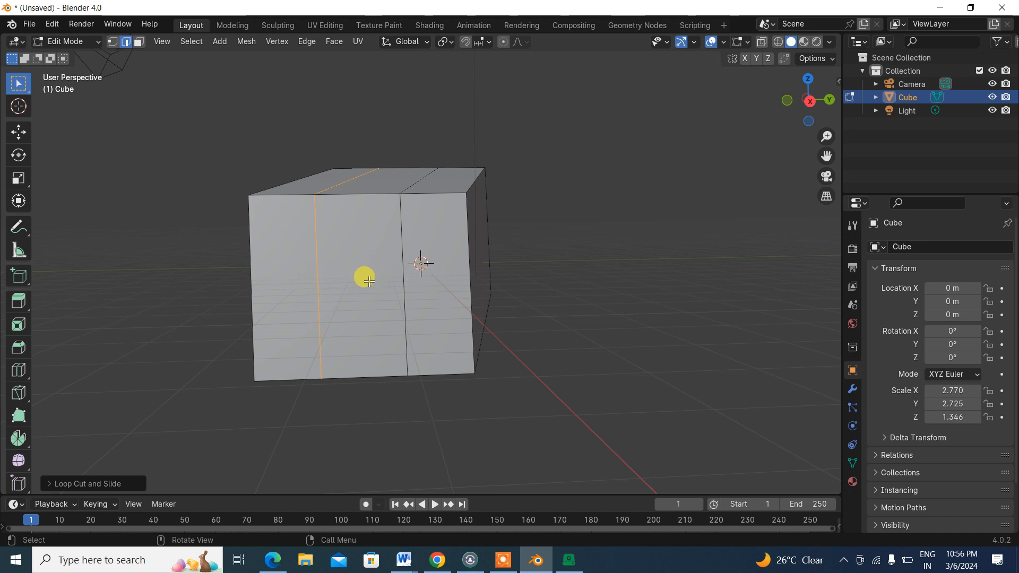
Select the middle front face in face selection mode and add a horizontal loop cut around the cube at about mid-height.
left_click(355, 257)
left_click(357, 251)
left_click(139, 41)
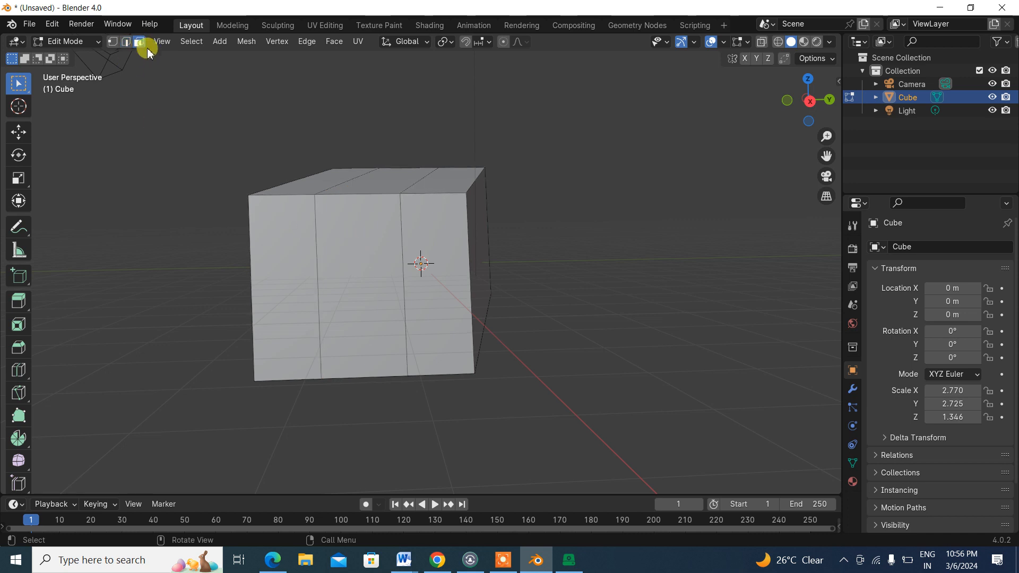
left_click(355, 258)
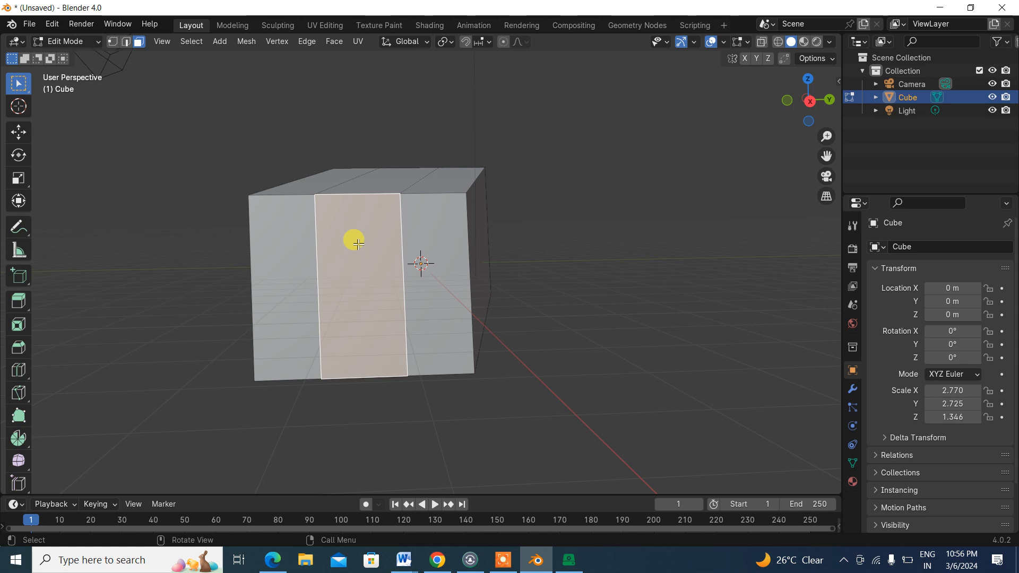
key("ctrl+r")
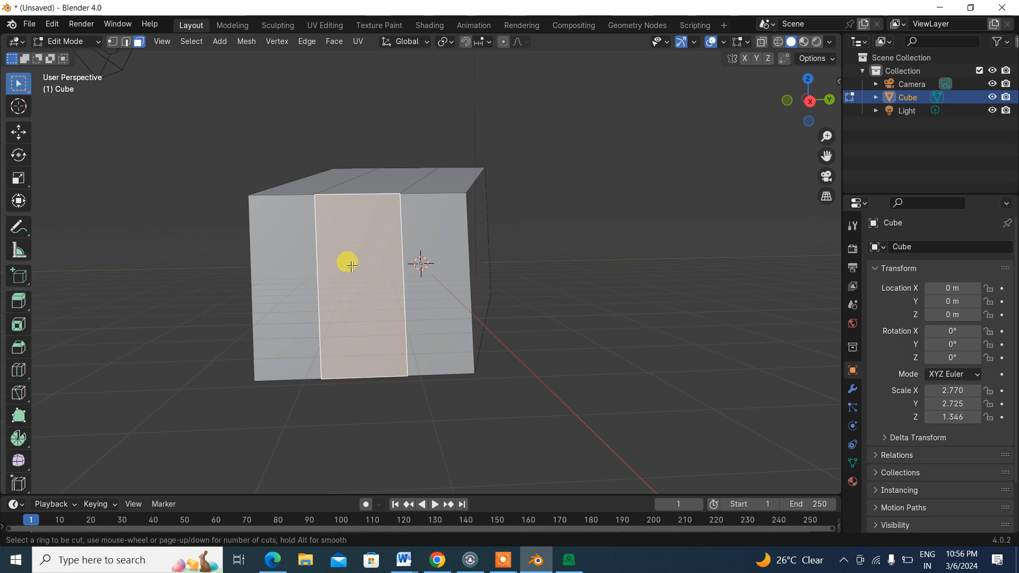
left_click(317, 265)
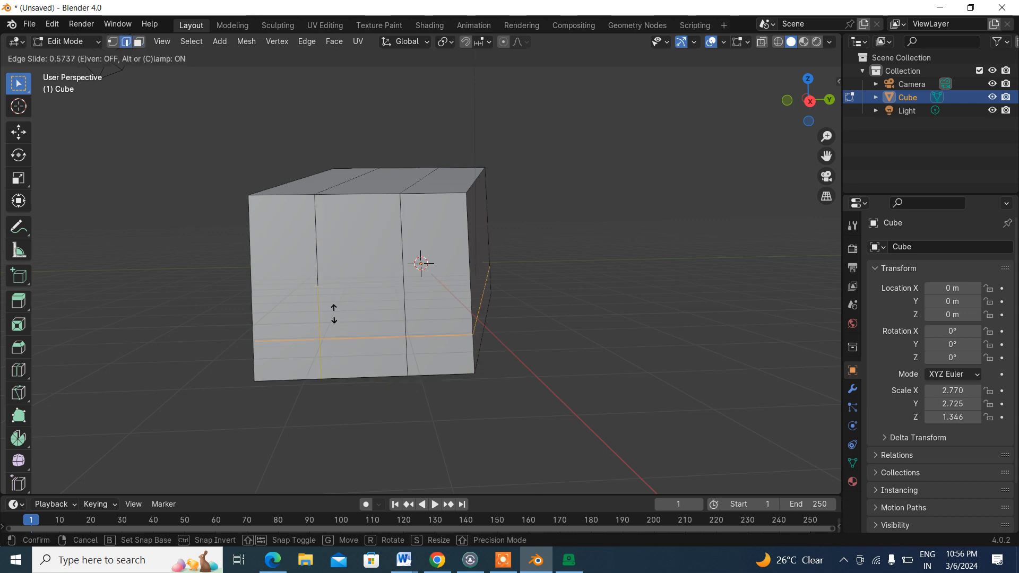
left_click(328, 260)
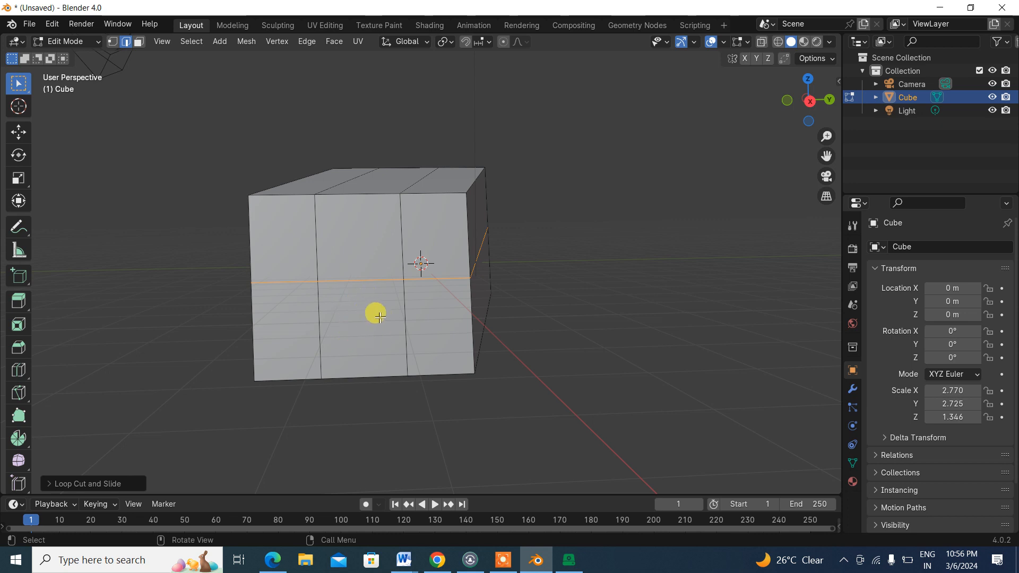
Select the lower middle front face in face selection mode and extrude it inward by about 3.8 m to form a doorway-like recess.
left_click(362, 308)
left_click(138, 41)
left_click(347, 313)
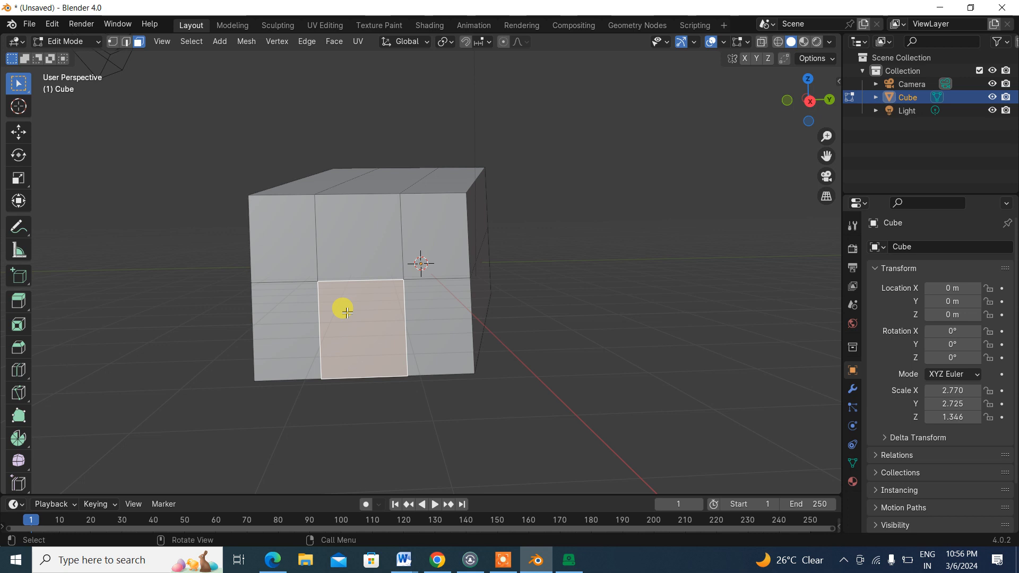
key("e")
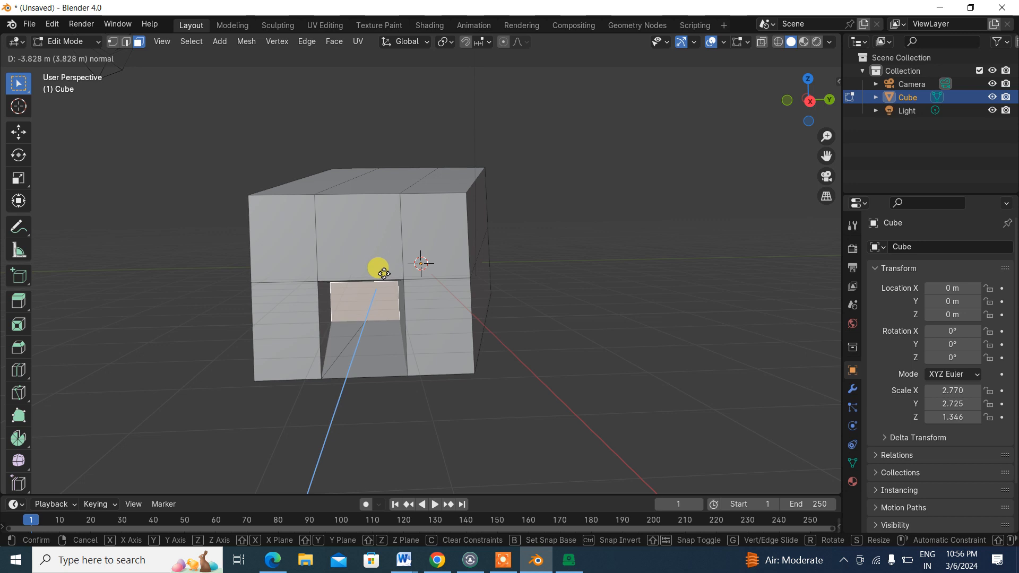
left_click(383, 273)
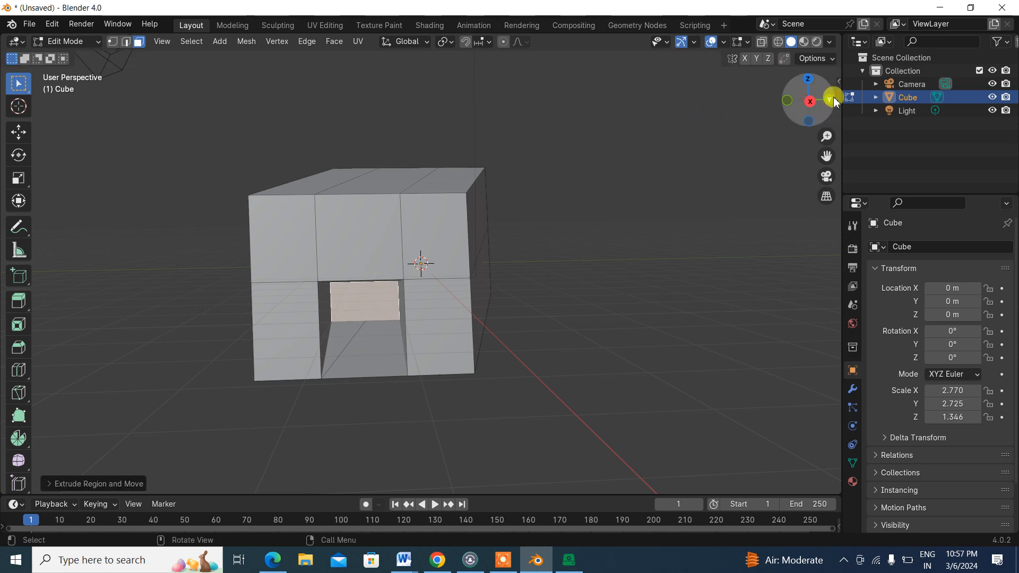
Add a cylinder to the mesh and move it about -1.74 m in X, -1.78 m in Y and 3.45 m in Z, onto the block's top.
left_click_drag(832, 101, 347, 90)
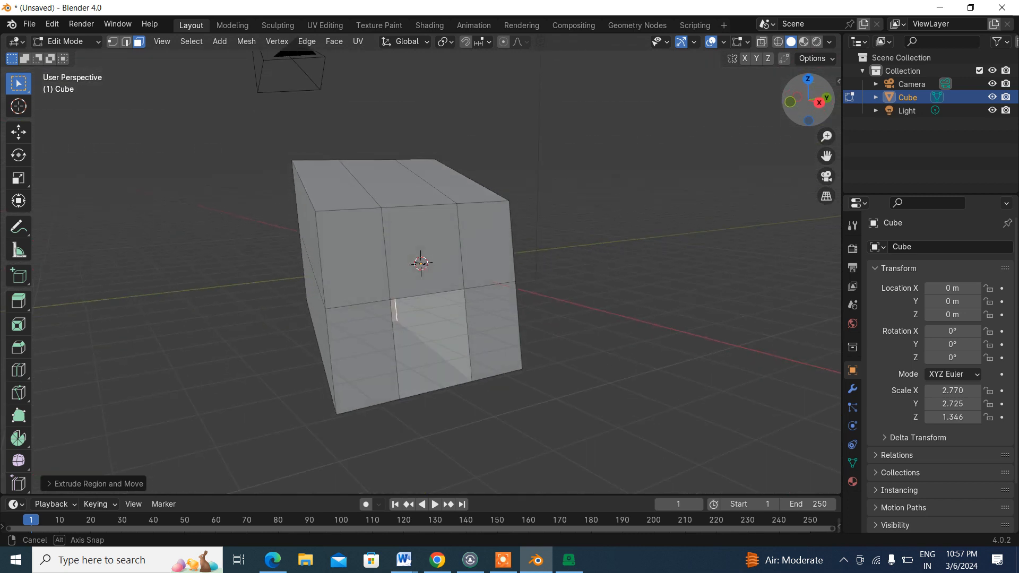
left_click_drag(832, 101, 832, 101)
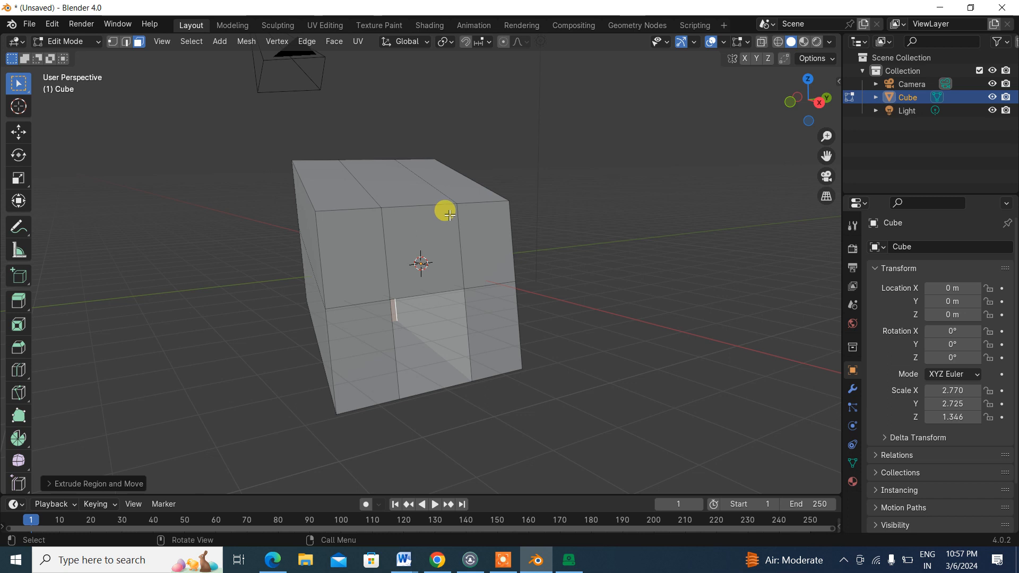
left_click(219, 46)
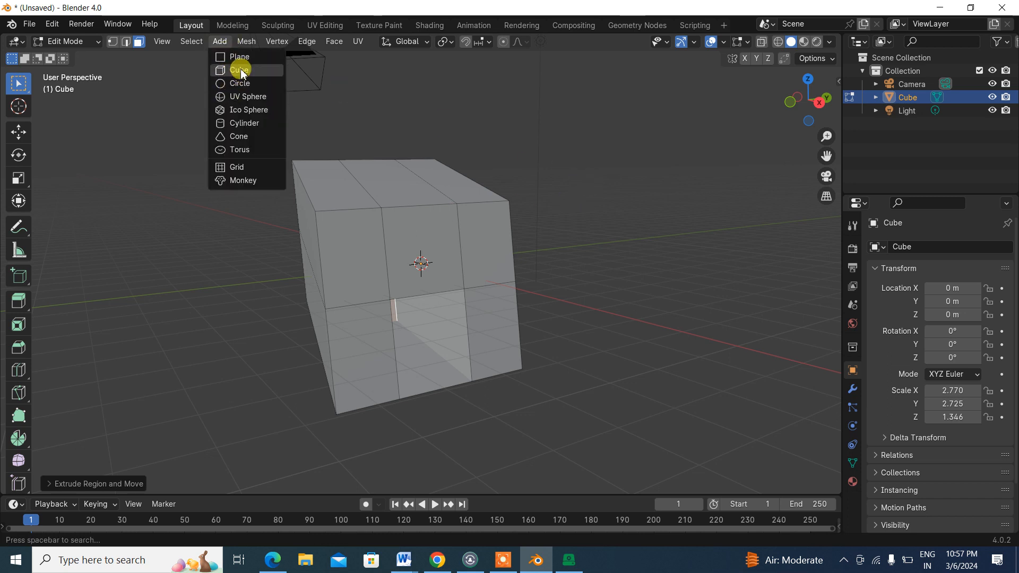
left_click(242, 125)
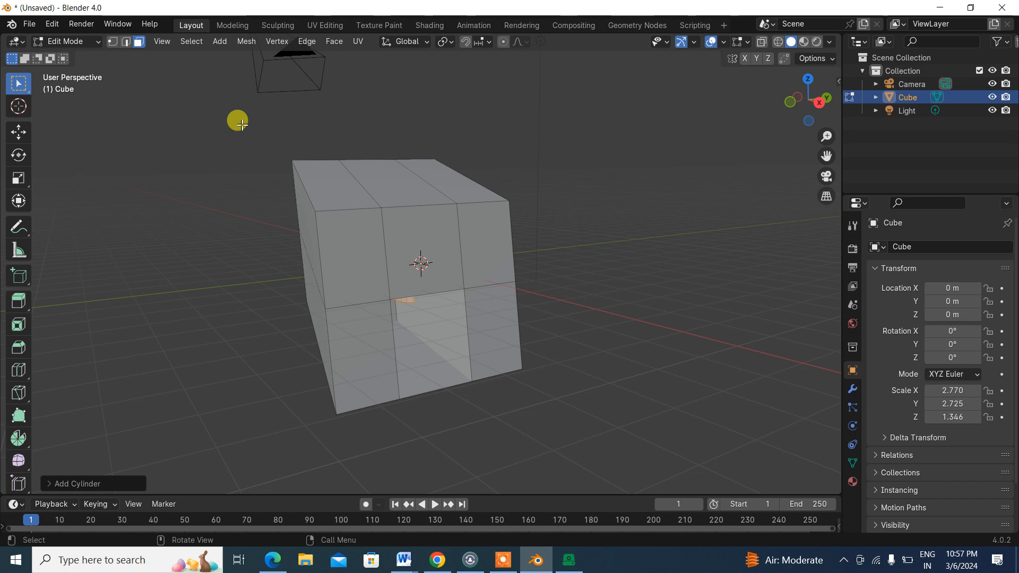
key("g")
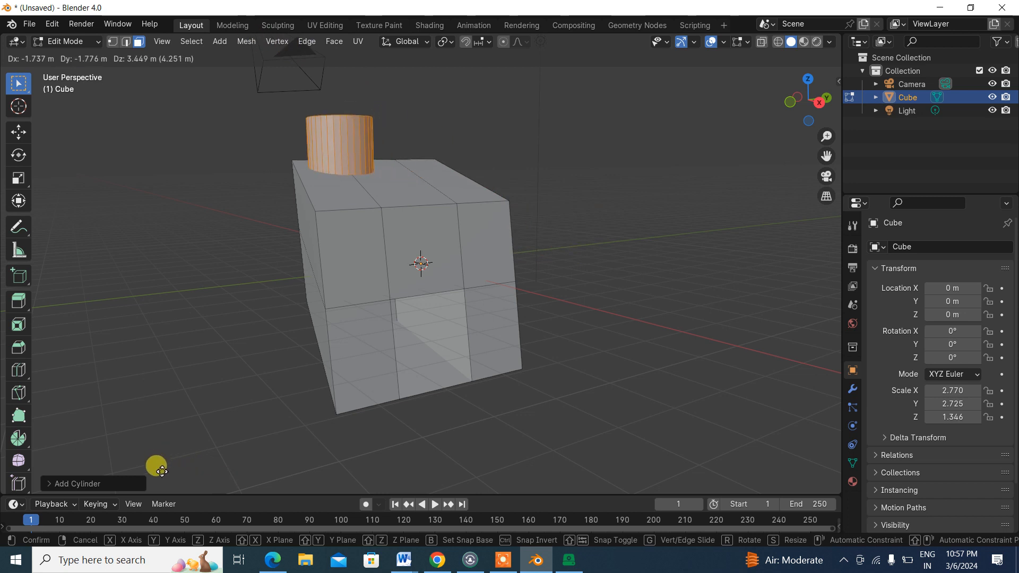
left_click(161, 471)
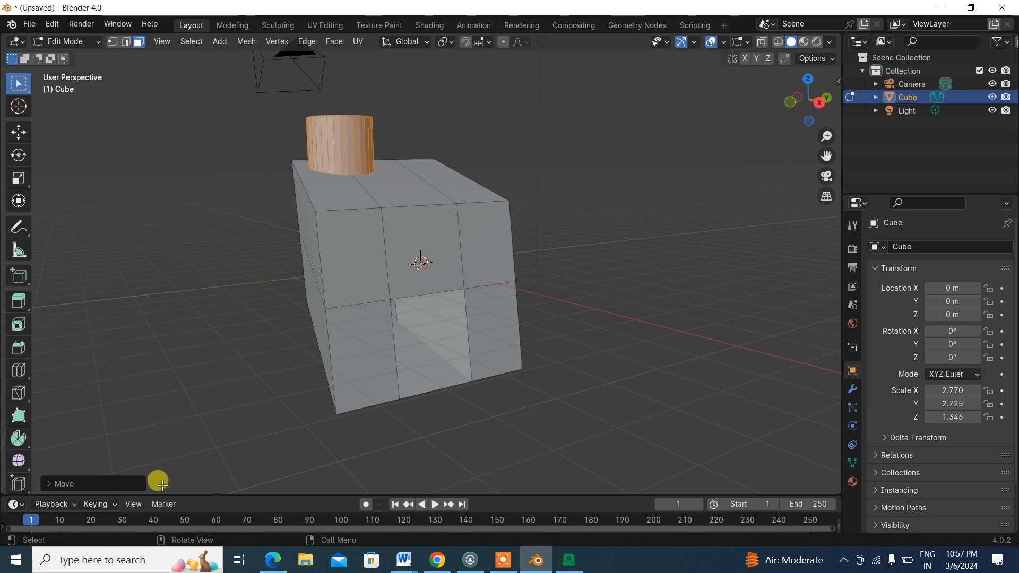
Add a small cube to the mesh and move it out of the block to stand beside its +Y side.
mouse_move(812, 101)
left_mouse_down()
mouse_move(796, 104)
mouse_move(819, 110)
left_mouse_up()
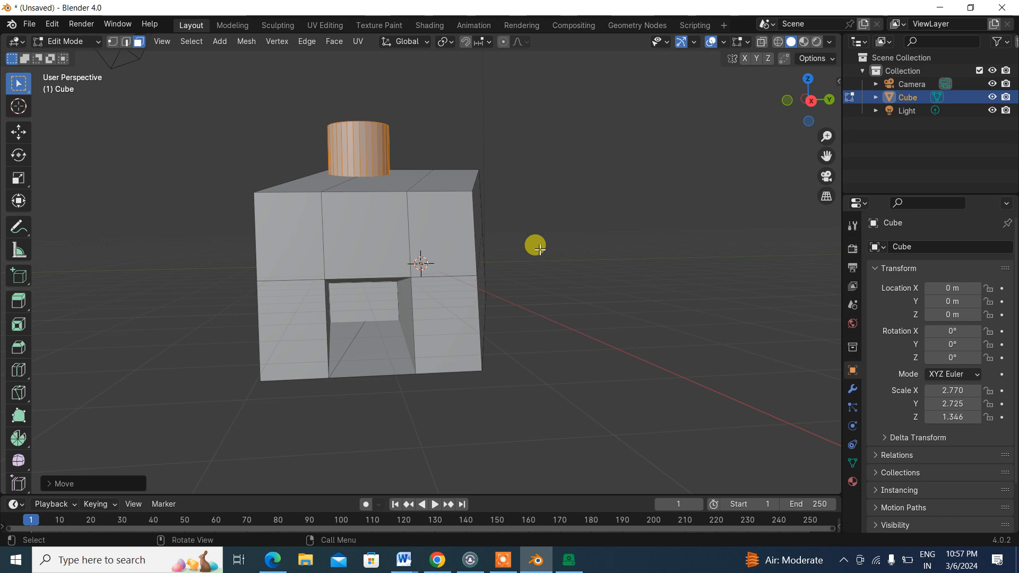
left_click(221, 42)
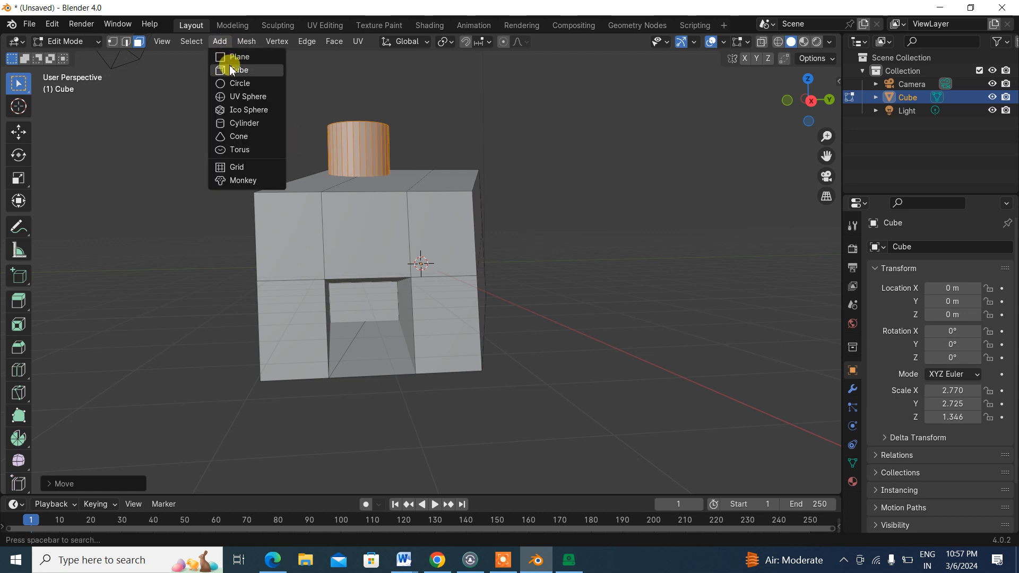
left_click(229, 64)
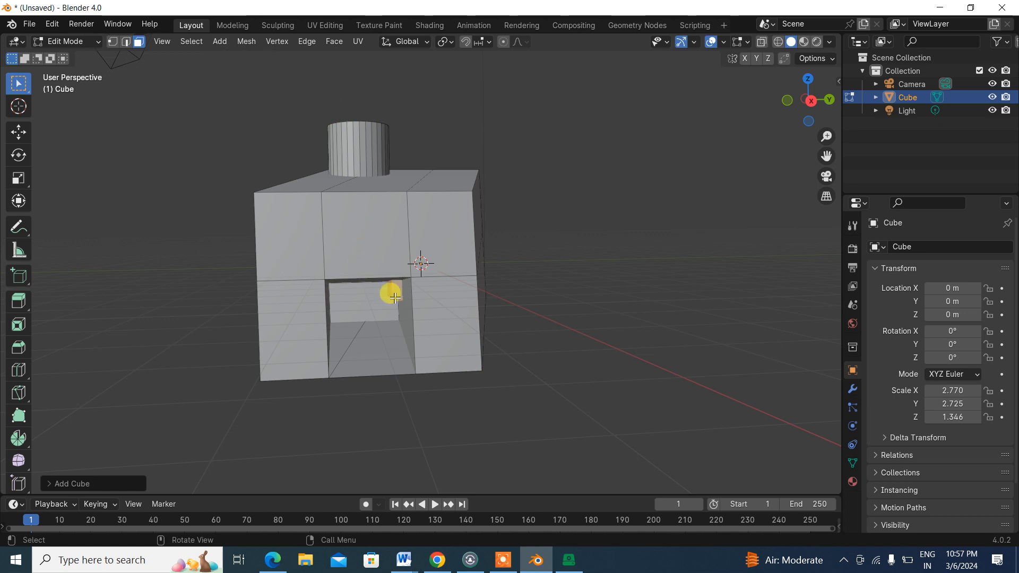
left_click_drag(394, 298, 505, 350)
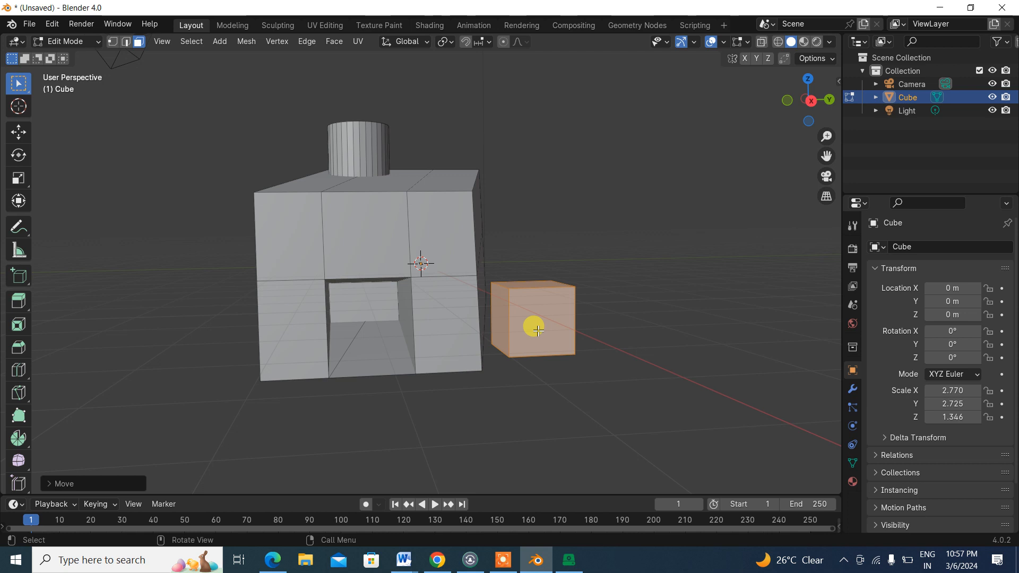
Shrink the small cube along the X axis and stretch it along the Y axis until it reaches the large block's side.
key("s")
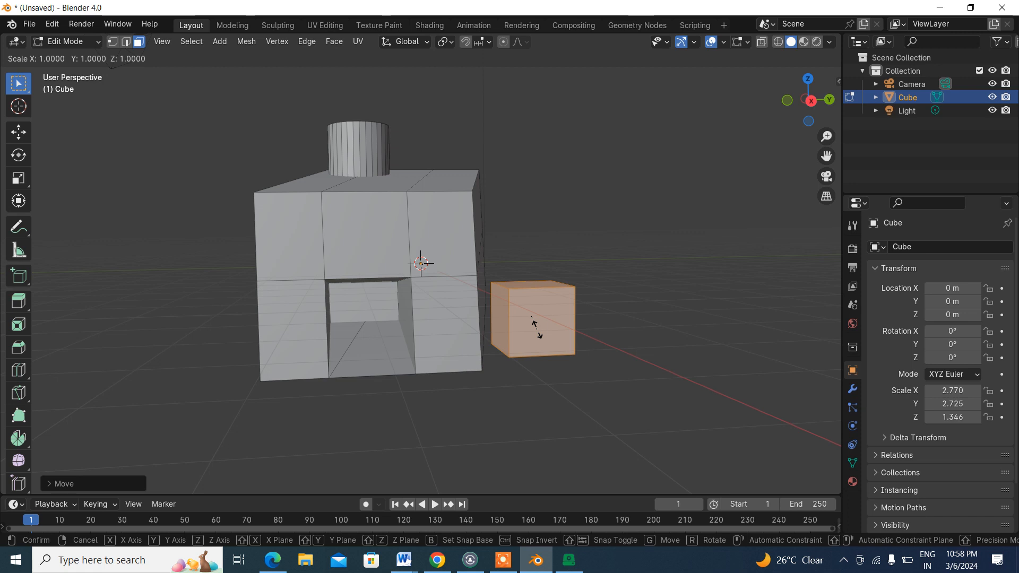
key("x")
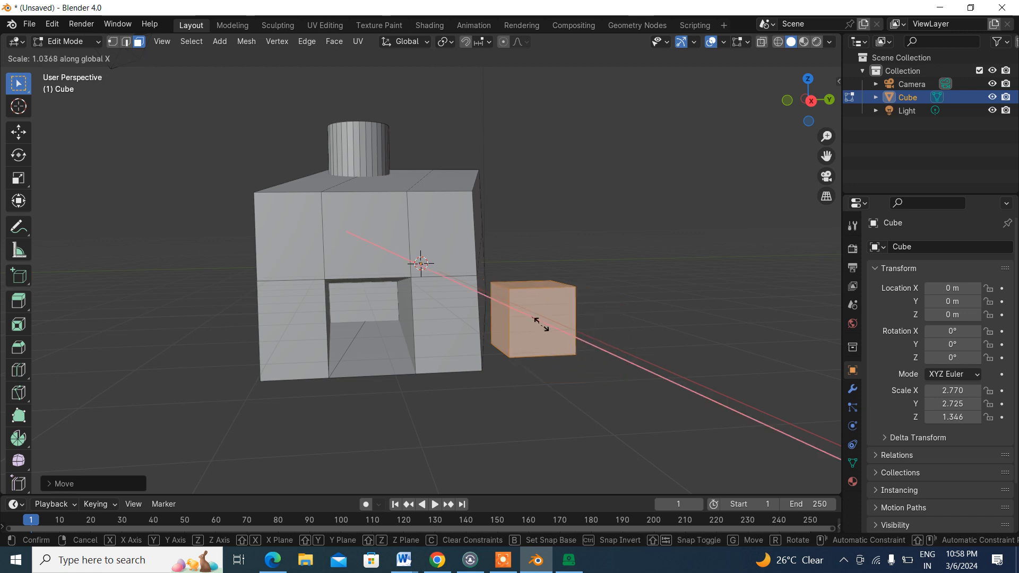
left_click(536, 317)
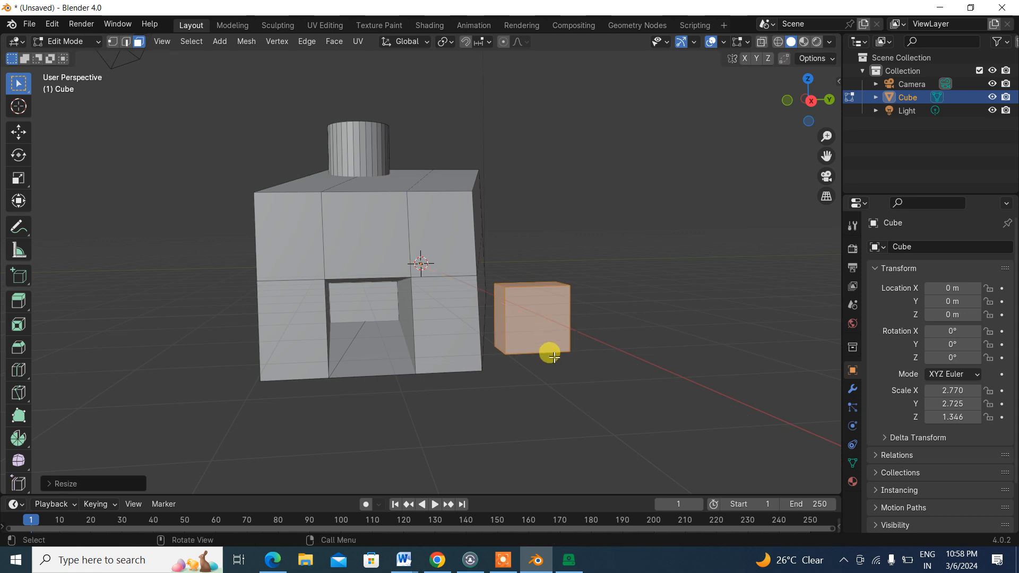
key("s")
key("y")
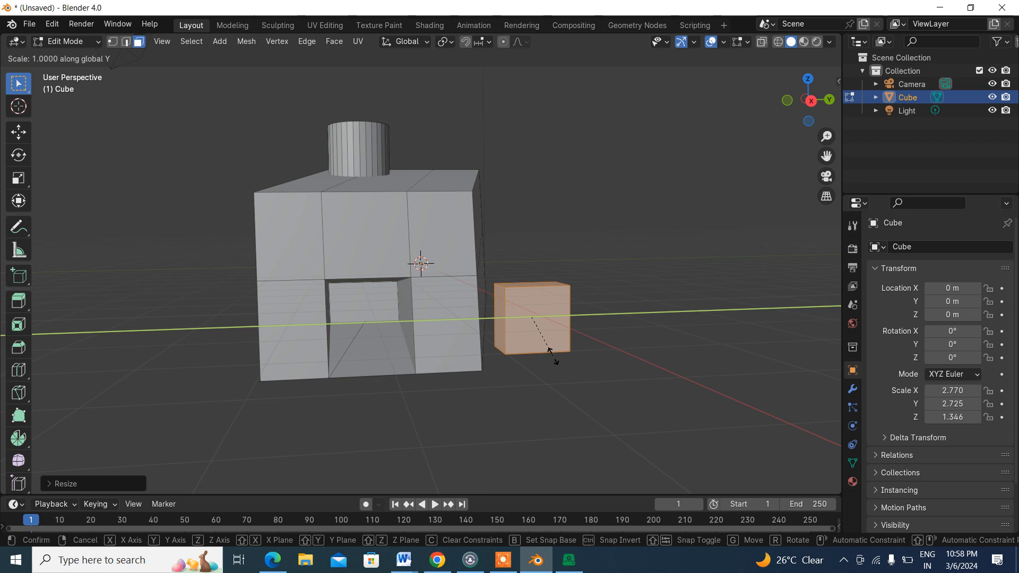
left_click(562, 398)
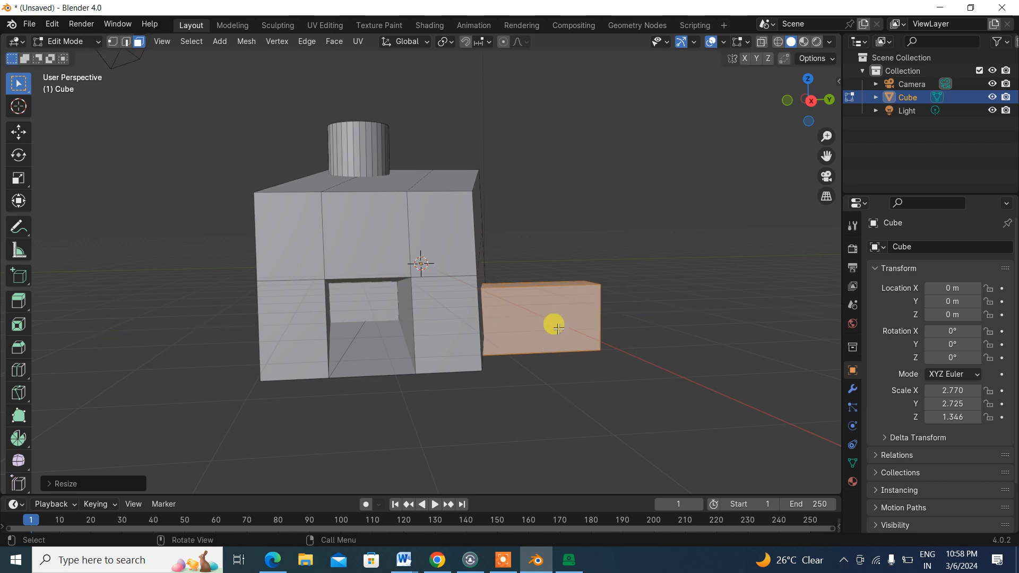
Flatten the stretched box beside the block along the Z axis by a factor of about 0.79.
key("s")
key("z")
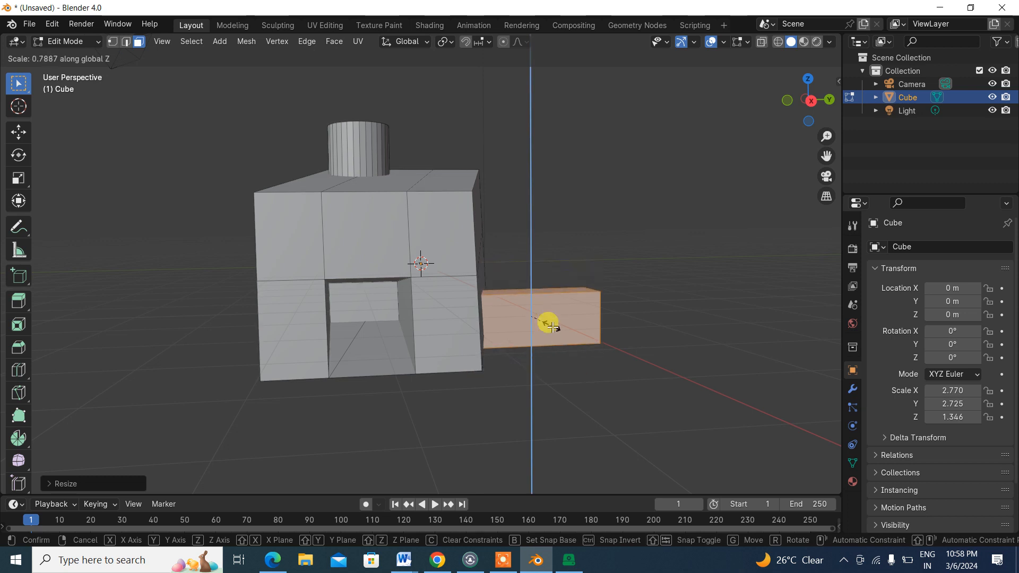
left_click(547, 324)
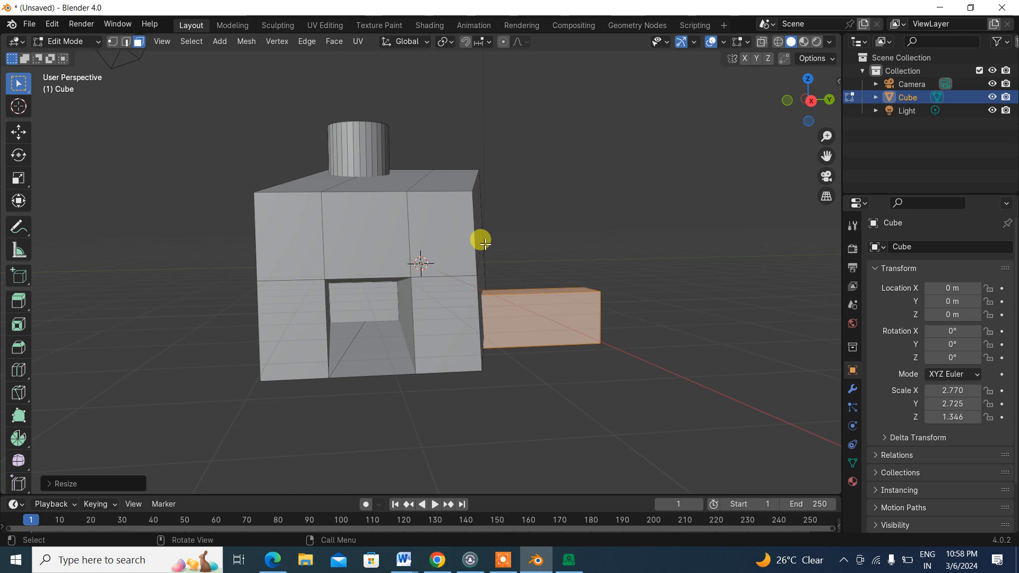
Select the small box's top face and extrude it downward by about 0.73 m to hollow the box.
left_click_drag(831, 106, 778, 108)
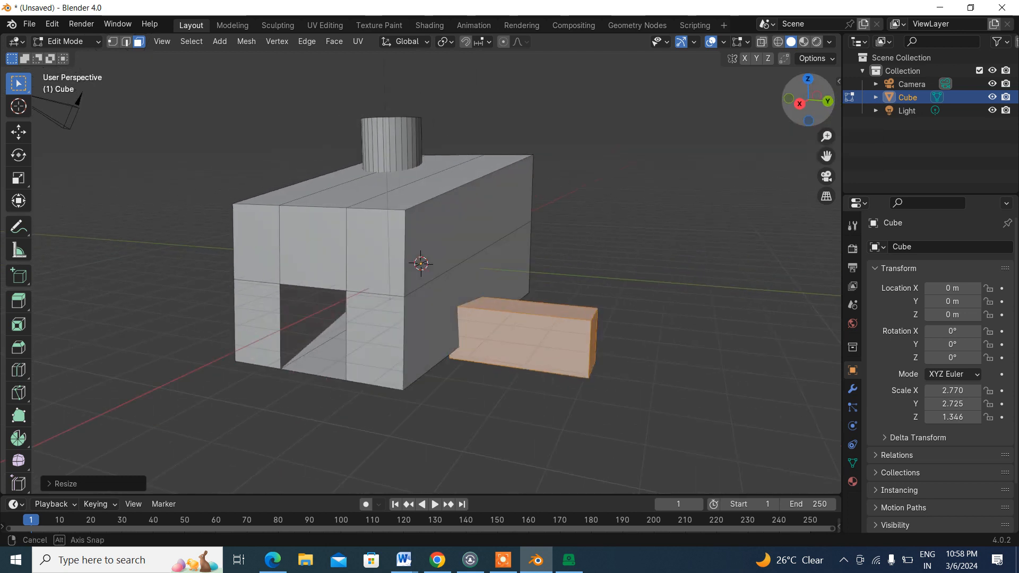
left_click(537, 309)
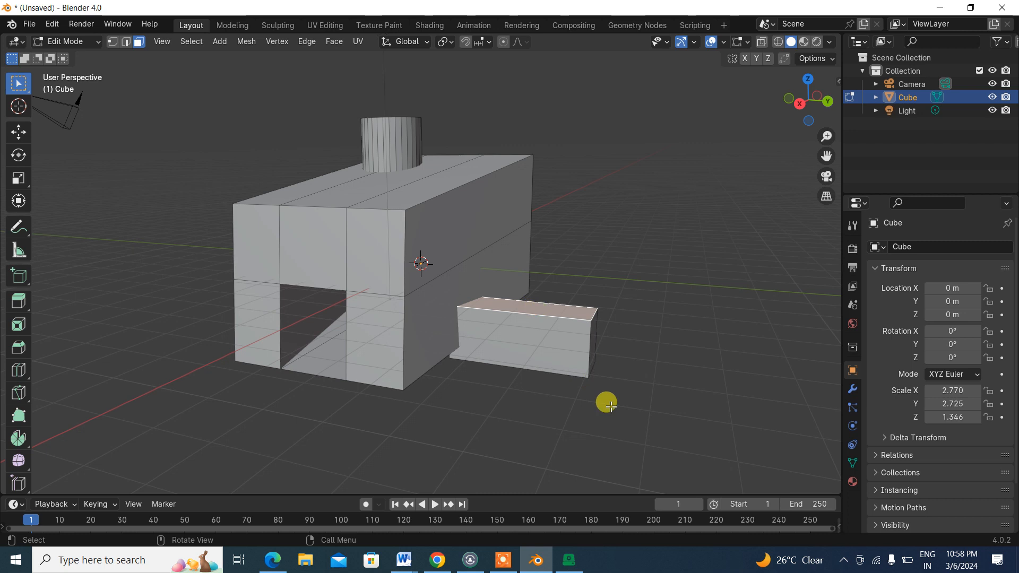
key("e")
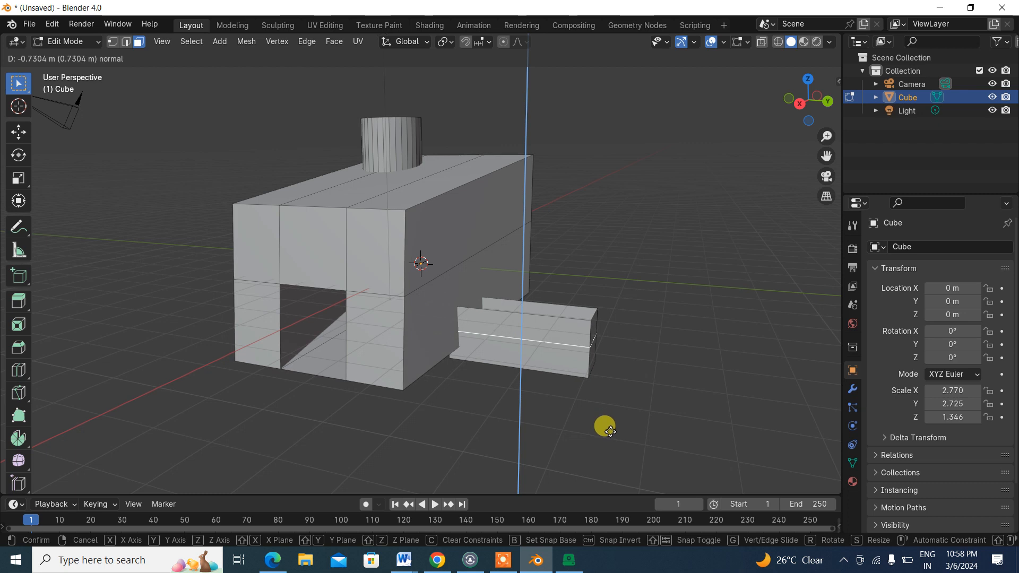
left_click(610, 431)
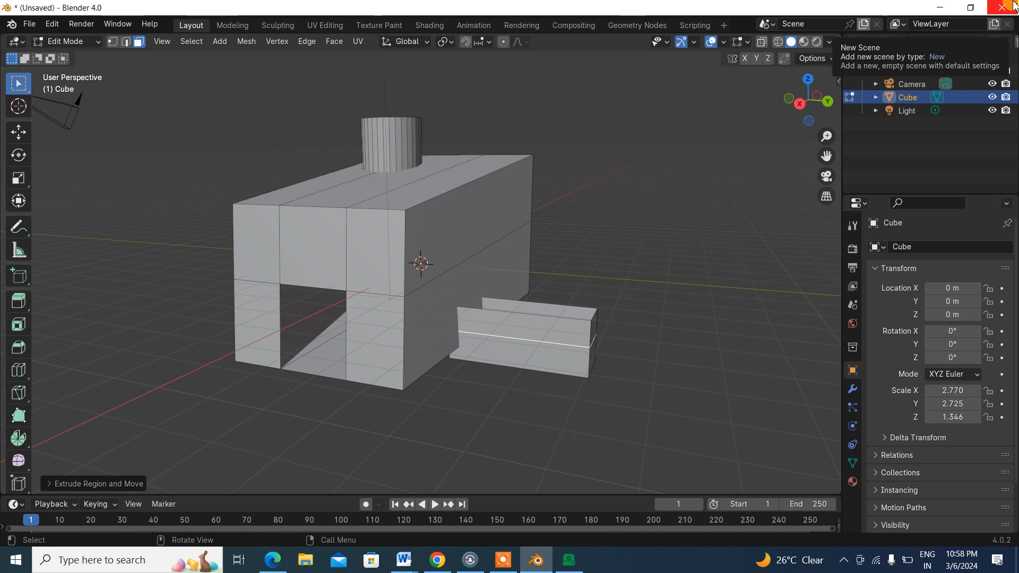
left_click(503, 560)
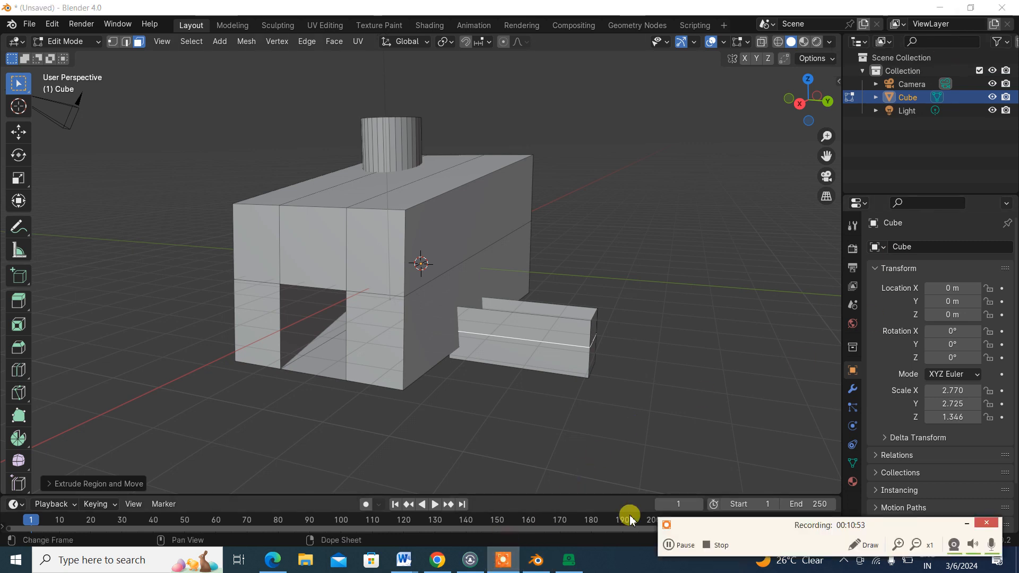